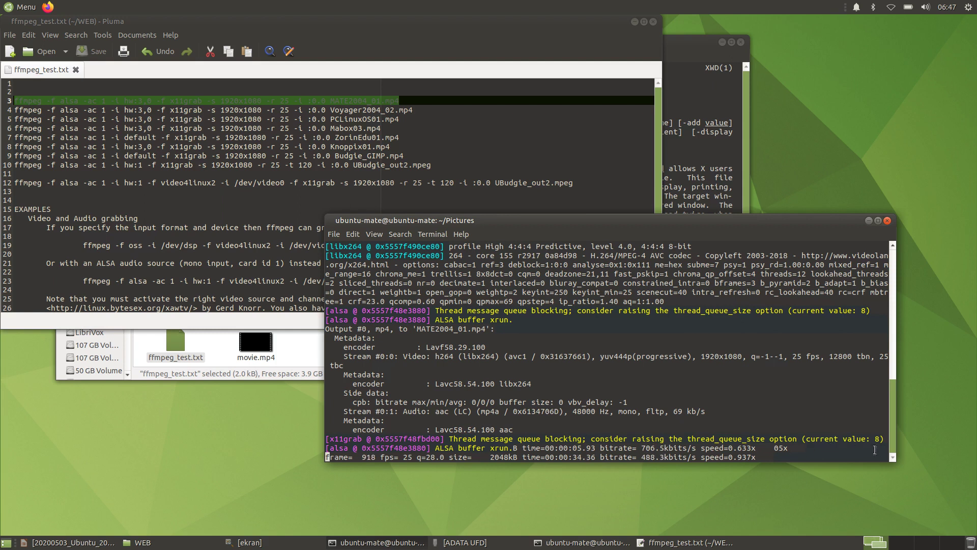
Widen the terminal running the ffmpeg recording, and minimize it and the ffmpeg_test.txt editor window.
left_click_drag(895, 447, 951, 450)
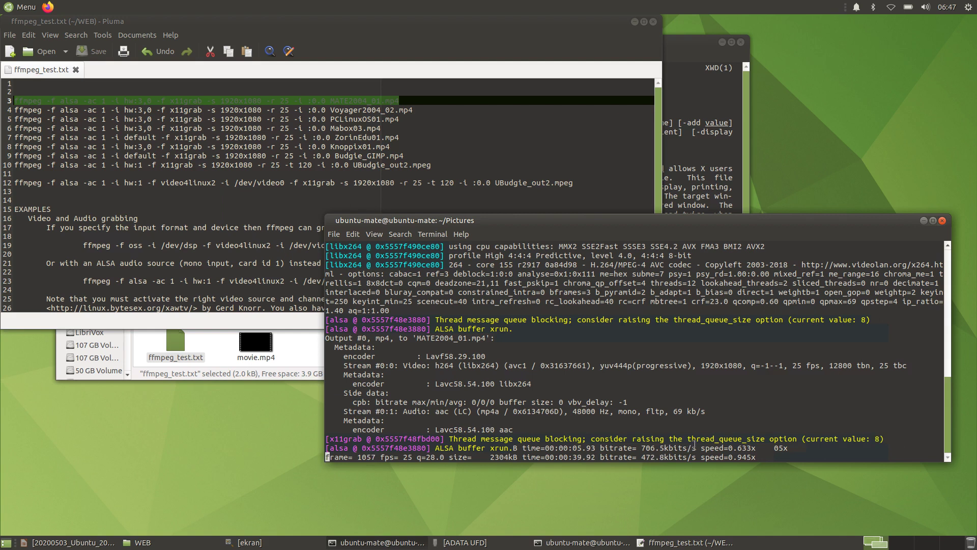
left_click(924, 222)
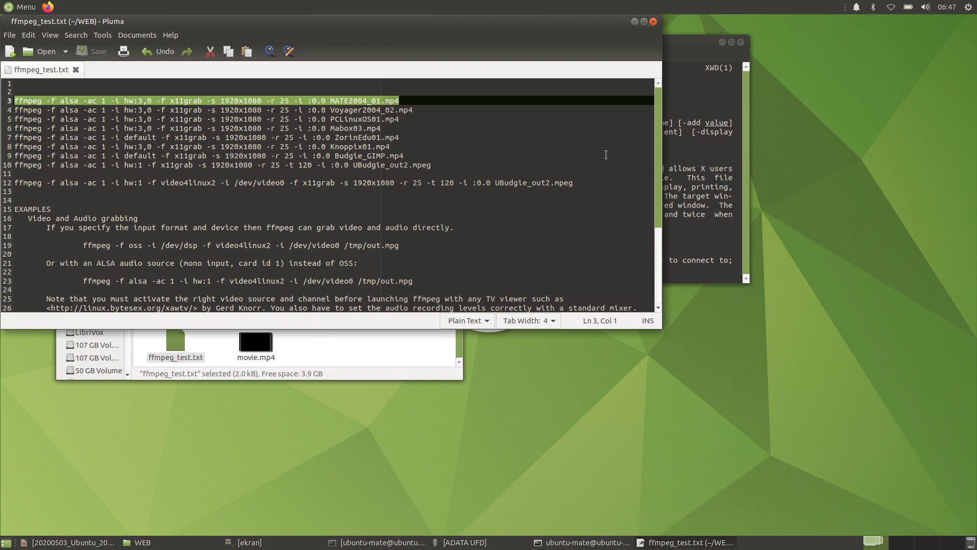
left_click(433, 101)
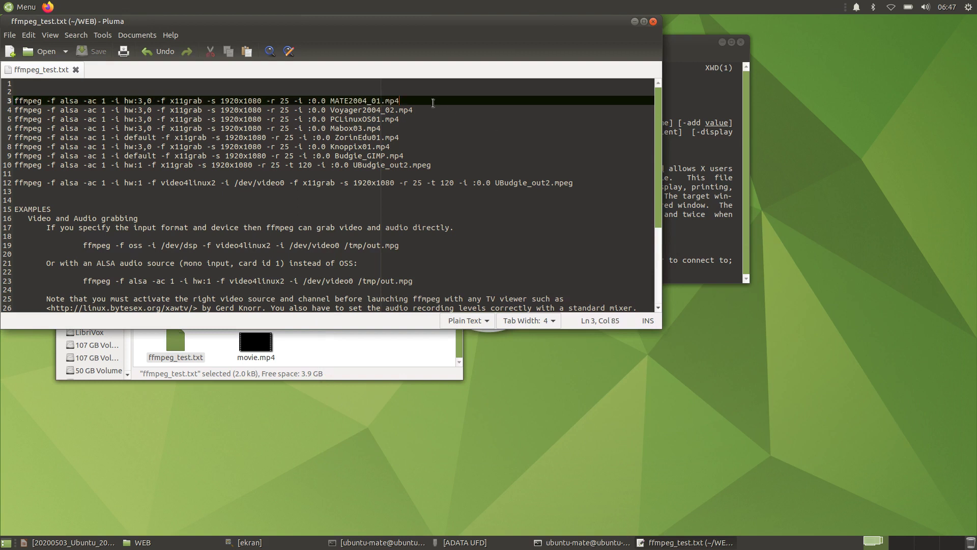
left_click(634, 22)
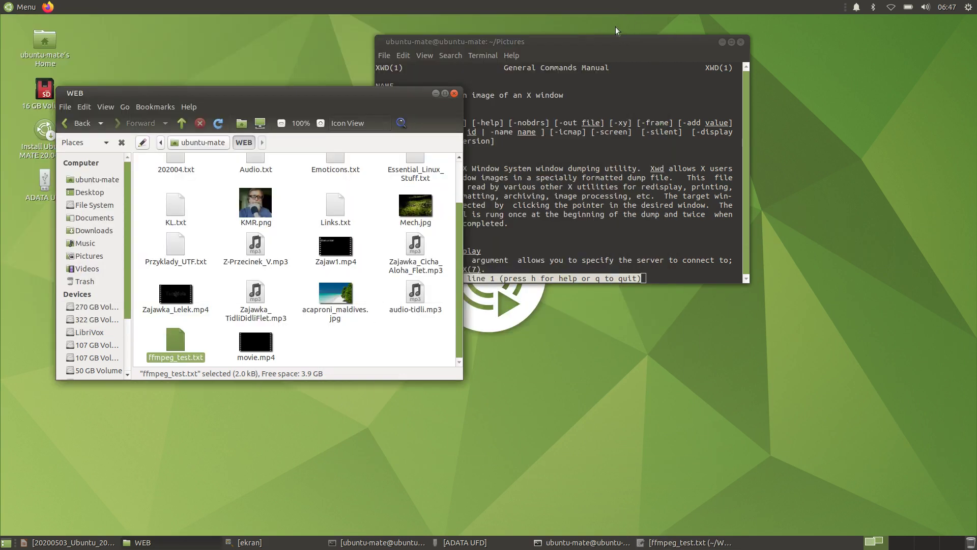
Move the xwd manual terminal clear of the WEB folder window and deselect ffmpeg_test.txt.
left_click_drag(594, 49, 719, 55)
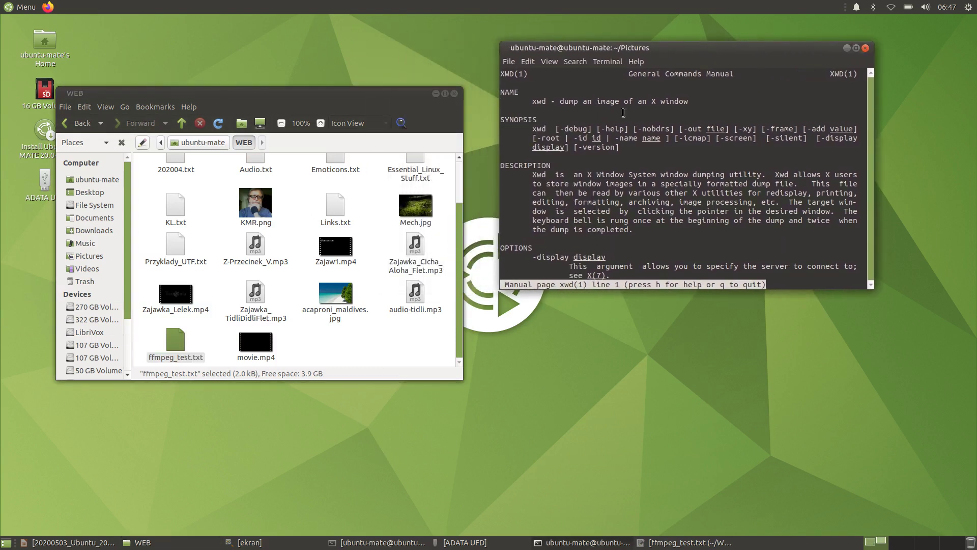
left_click(460, 297)
left_click_drag(457, 308, 457, 228)
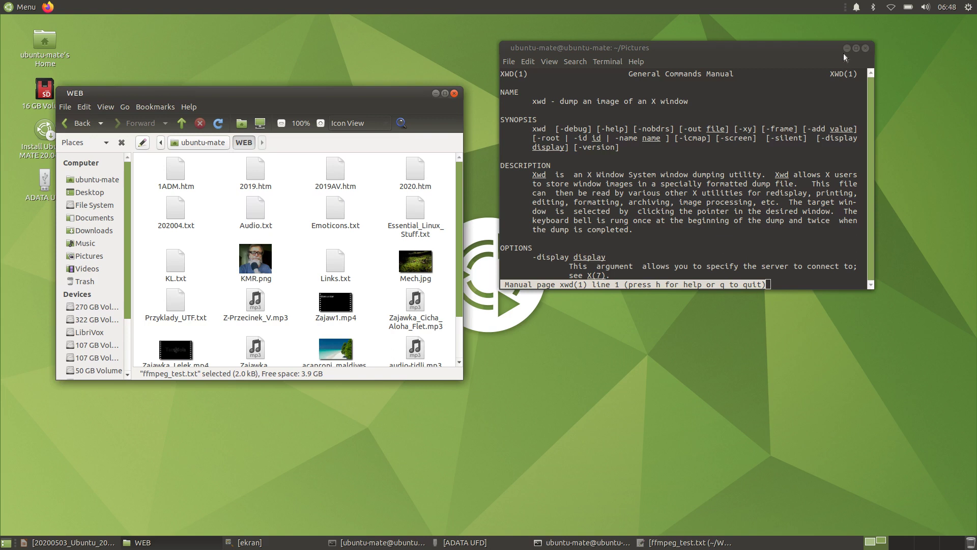
left_click(372, 172)
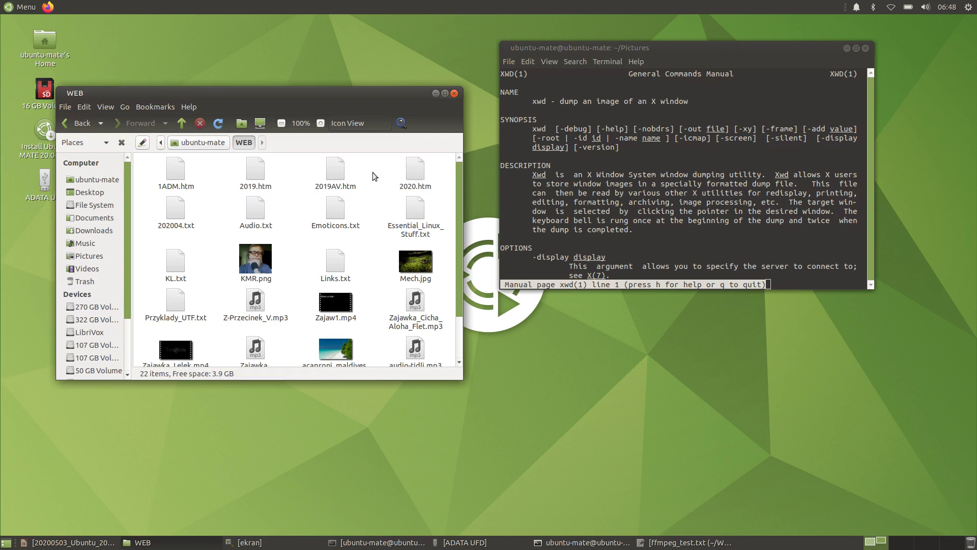
Go up from the WEB folder to the home folder, and minimize the xwd manual terminal and the file manager.
left_click(181, 123)
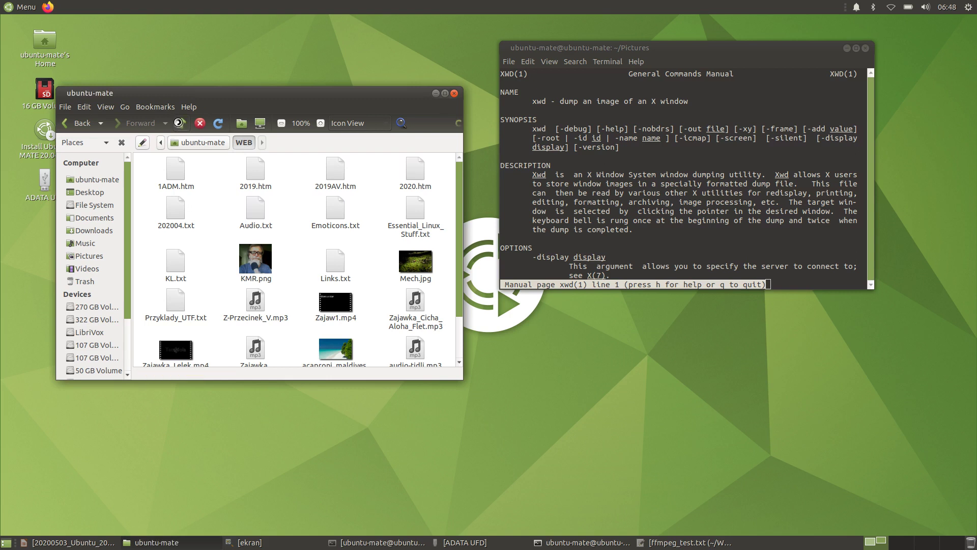
left_click(330, 280)
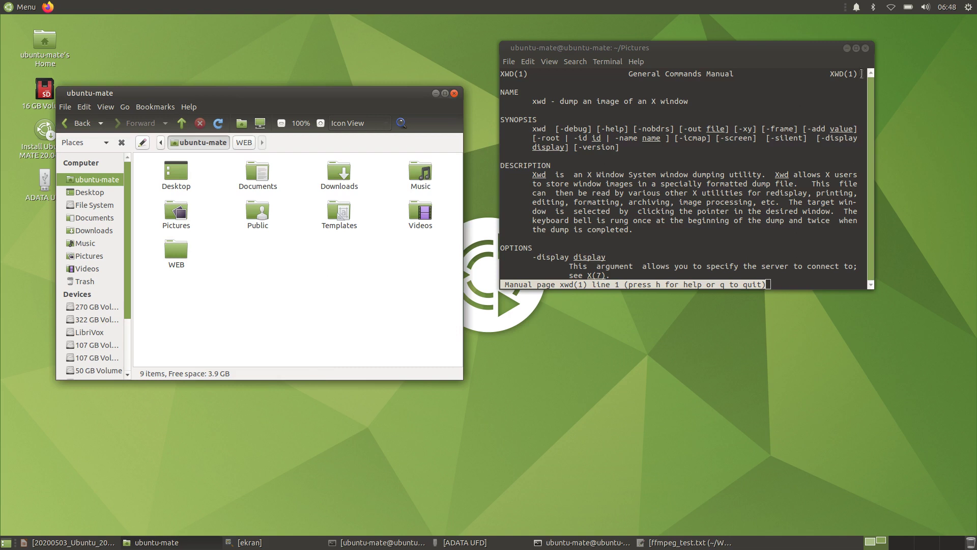
left_click(847, 49)
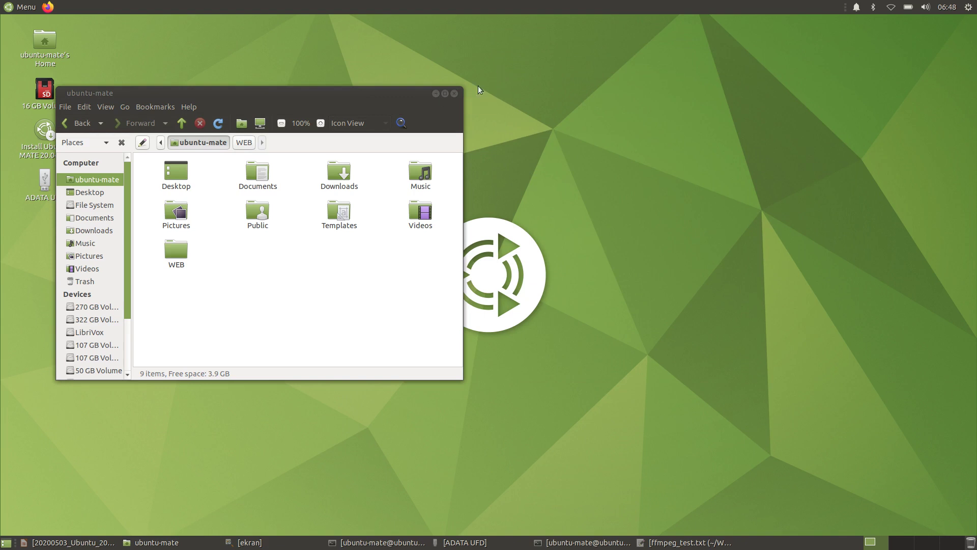
left_click(436, 95)
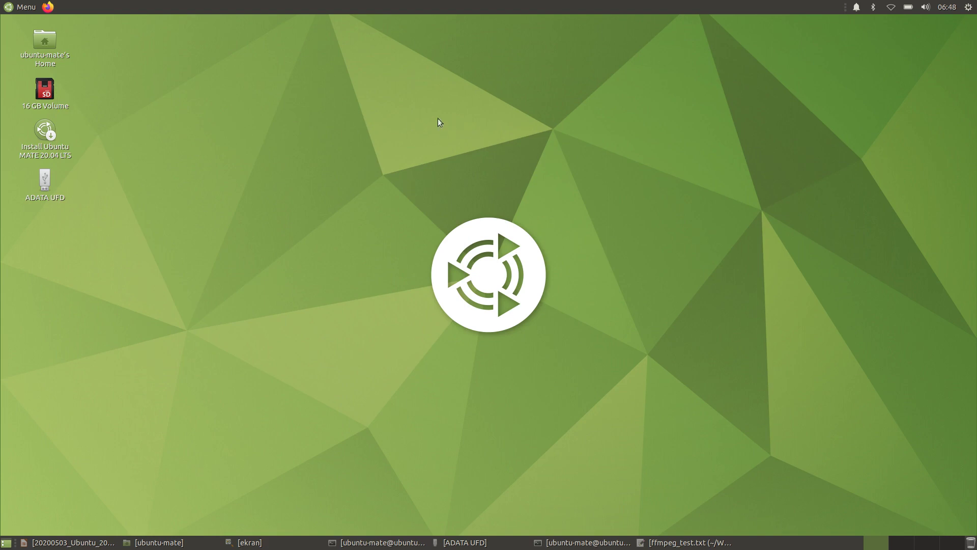
Open a terminal in the Desktop folder and try to take a delayed screenshot with scrot -delay 5.
right_click(393, 109)
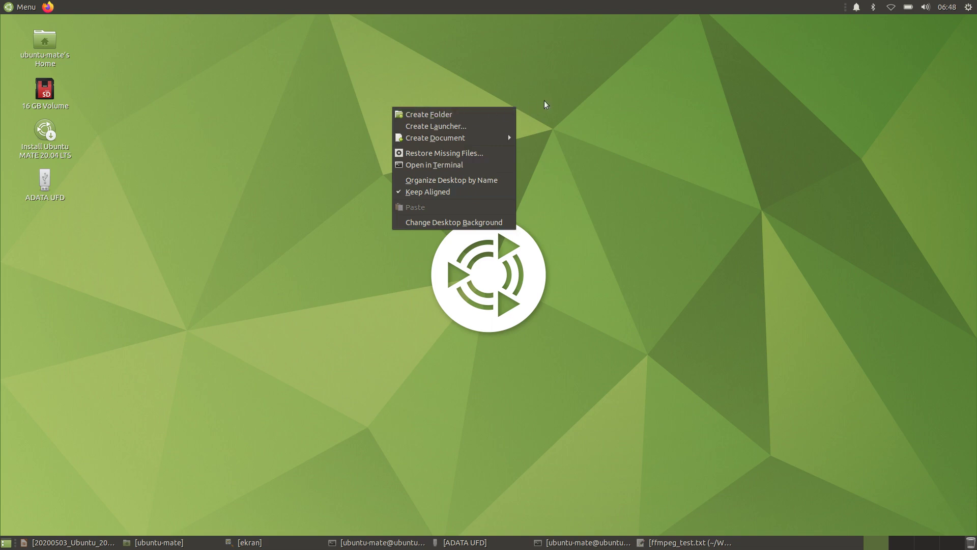
left_click(454, 166)
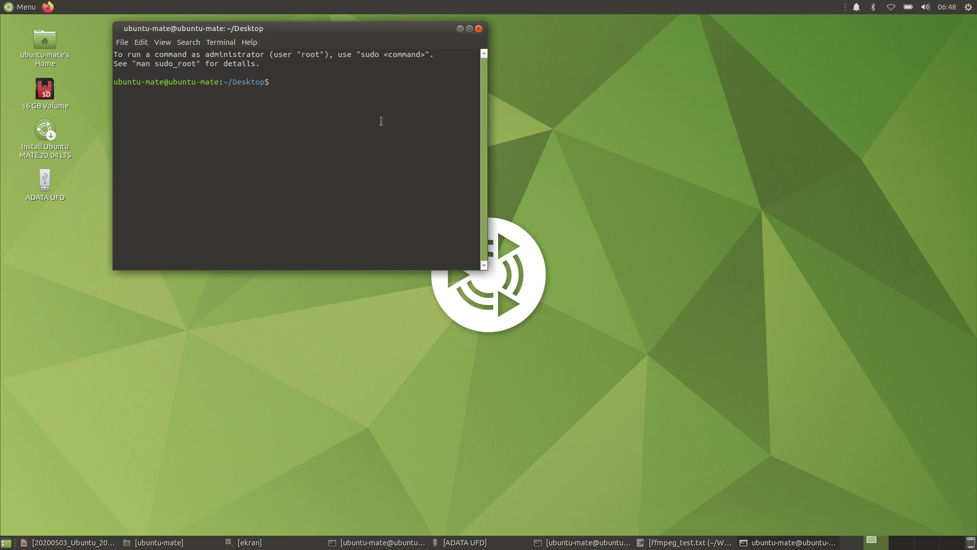
type("scrot -delay 5")
key("Return")
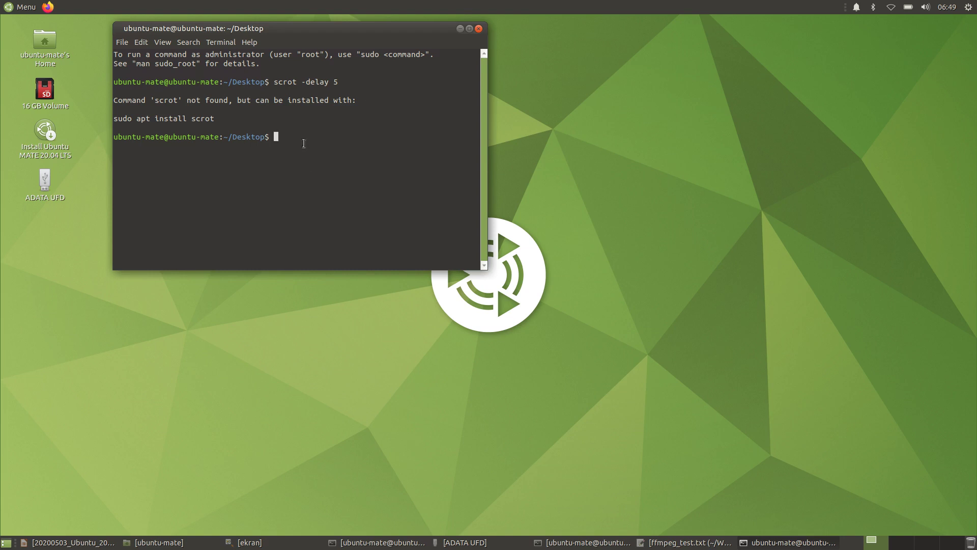
Run xwd -out test.png and choose the empty desktop as the window to capture.
type("xwd")
type("-out test.png")
key("Return")
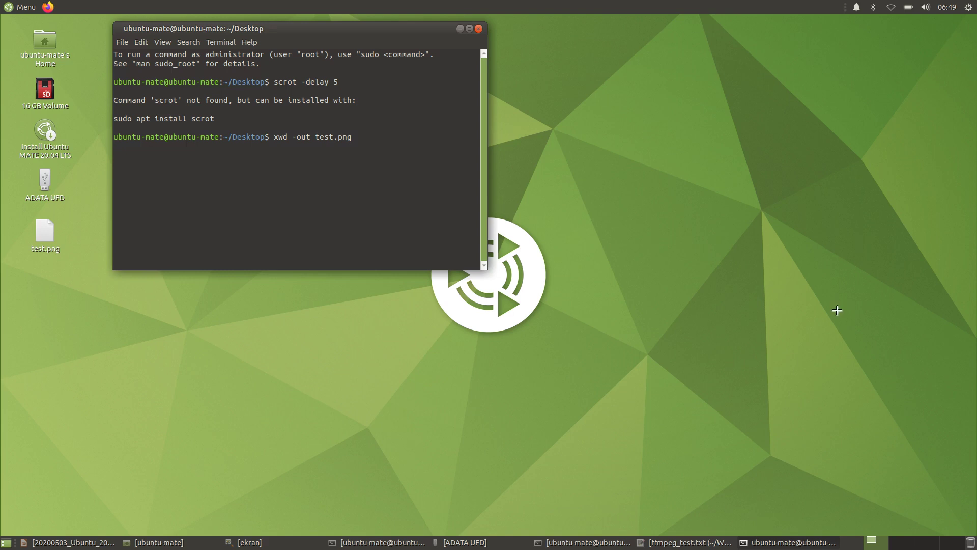
left_click(835, 364)
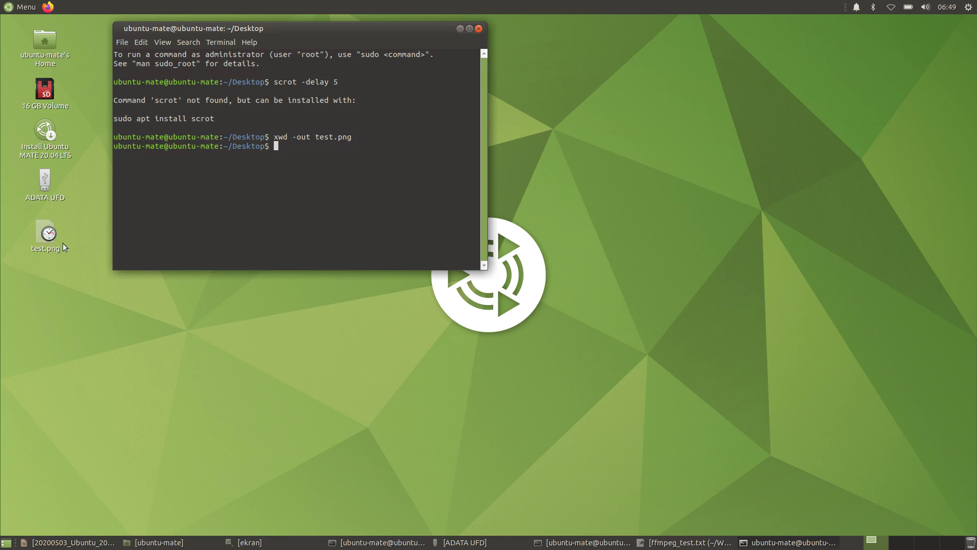
Try to view test.png from the desktop, and close the image viewer and the terminal.
double_click(49, 235)
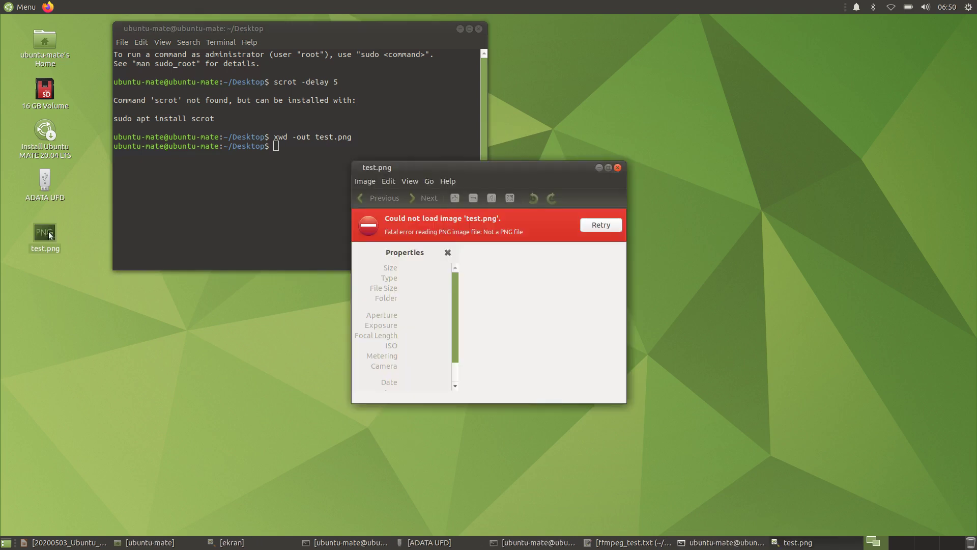
left_click(618, 167)
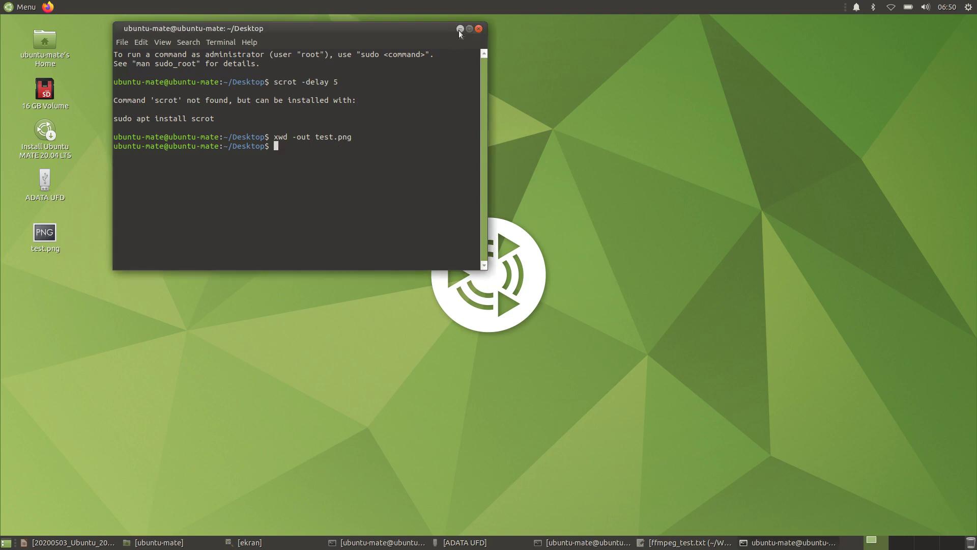
left_click(478, 29)
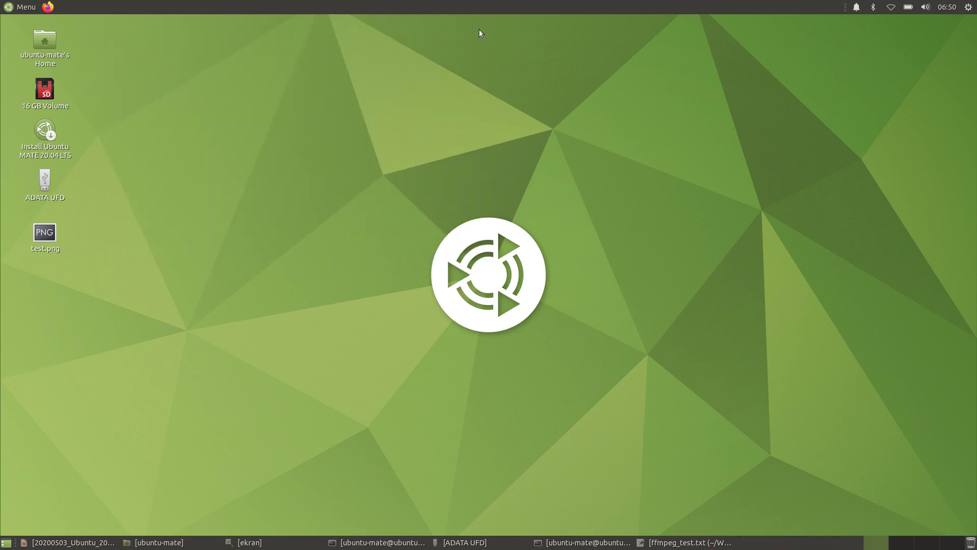
Add a launcher for Take Screenshot from the Accessories category to the window-list panel.
left_click(5, 7)
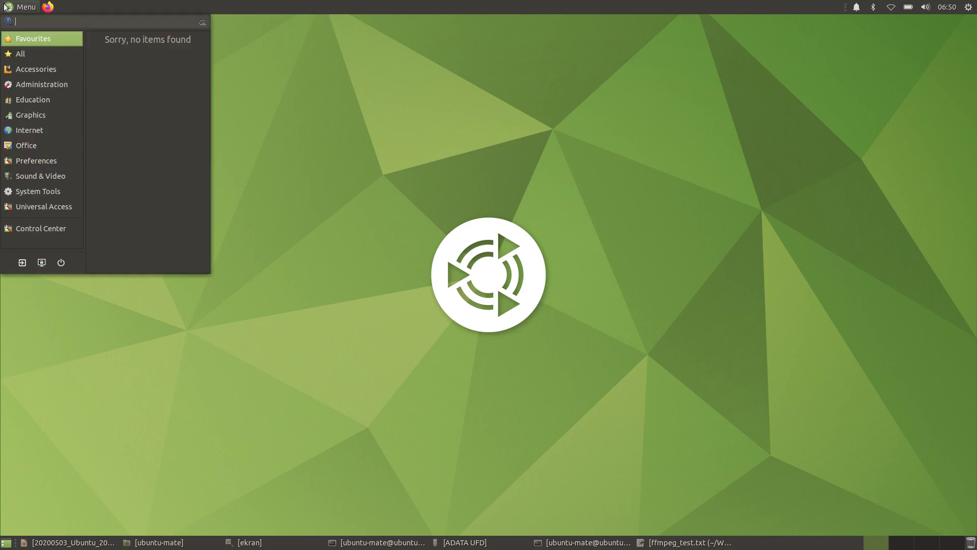
left_click(24, 70)
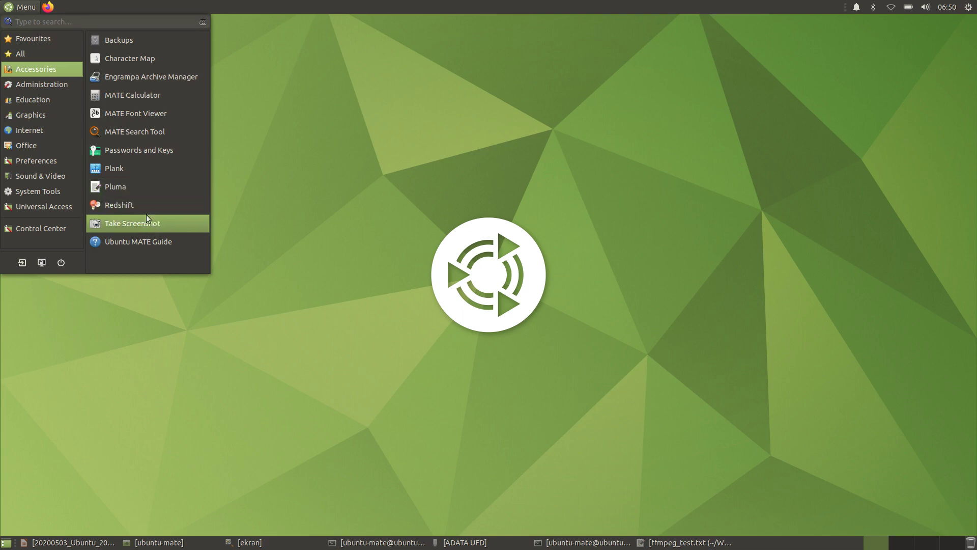
left_click_drag(122, 223, 802, 548)
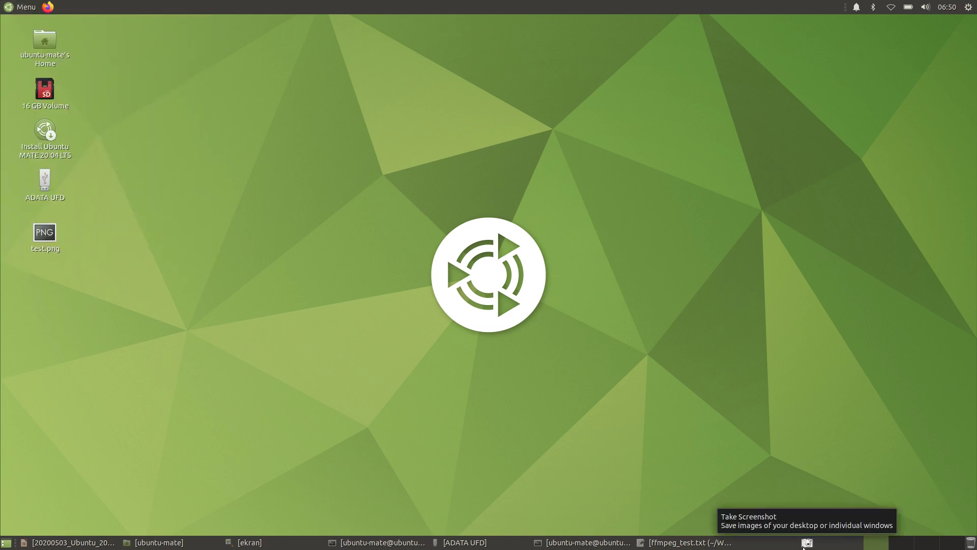
Grab the whole desktop using the new Take Screenshot launcher and save the image in the Pictures folder.
left_click(807, 544)
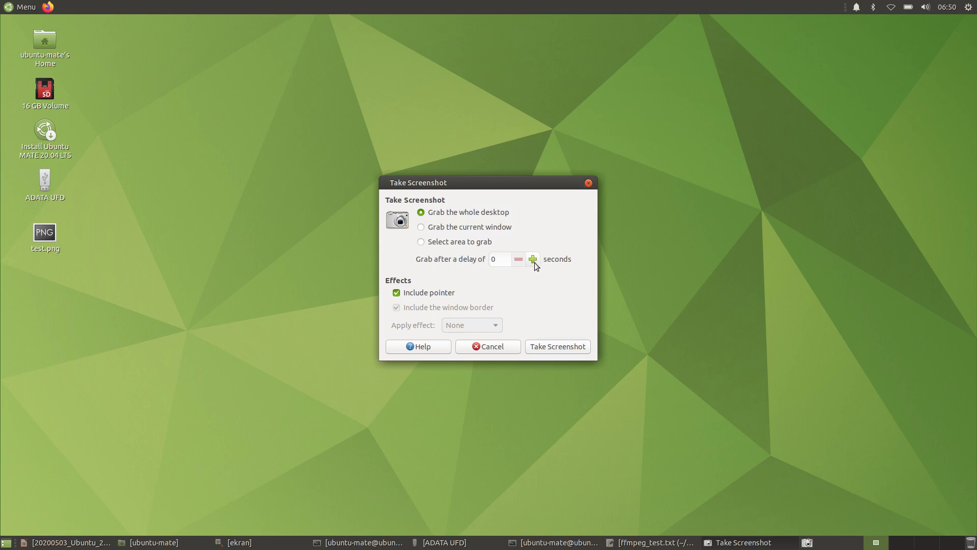
scroll(535, 258, "up", 4)
left_click(545, 350)
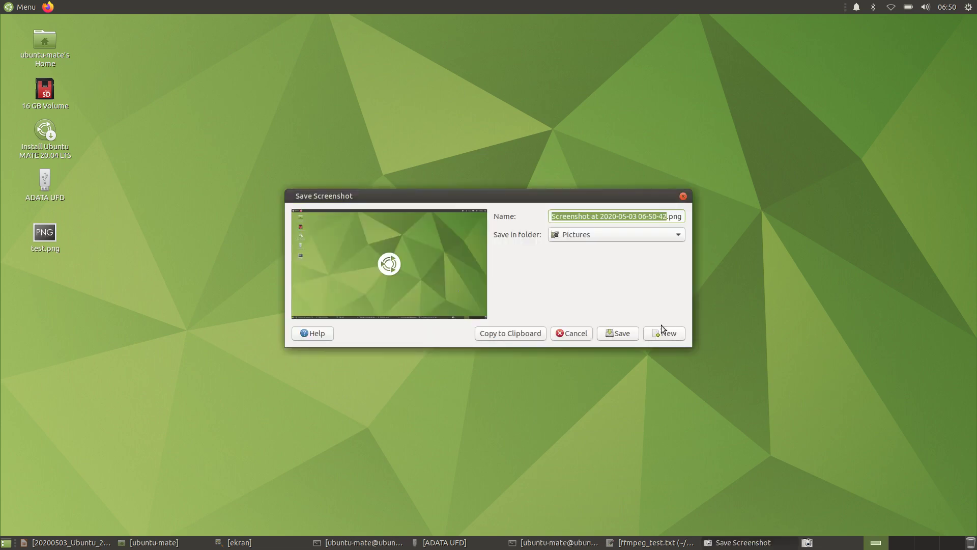
left_click(619, 333)
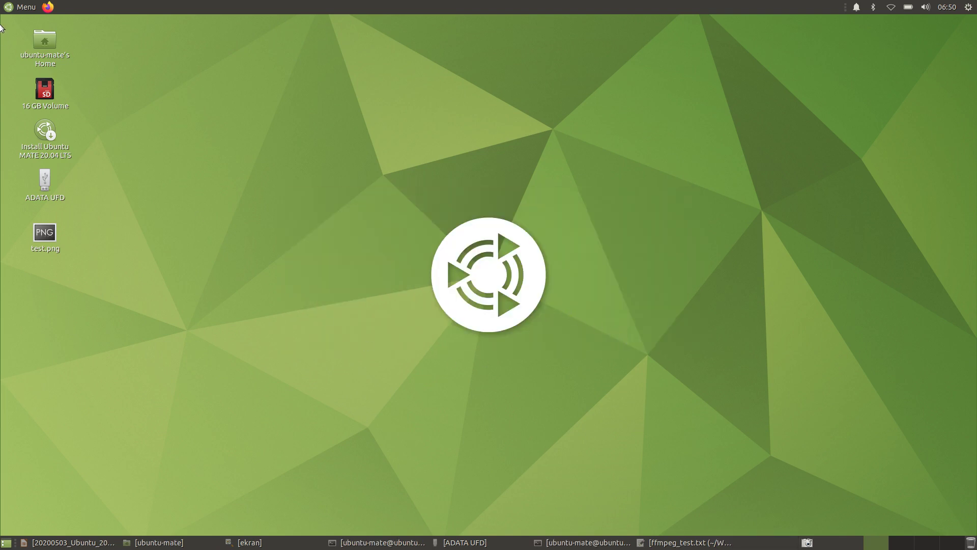
Examine the application categories in the main menu and the options offered for the desktop background.
left_click(8, 7)
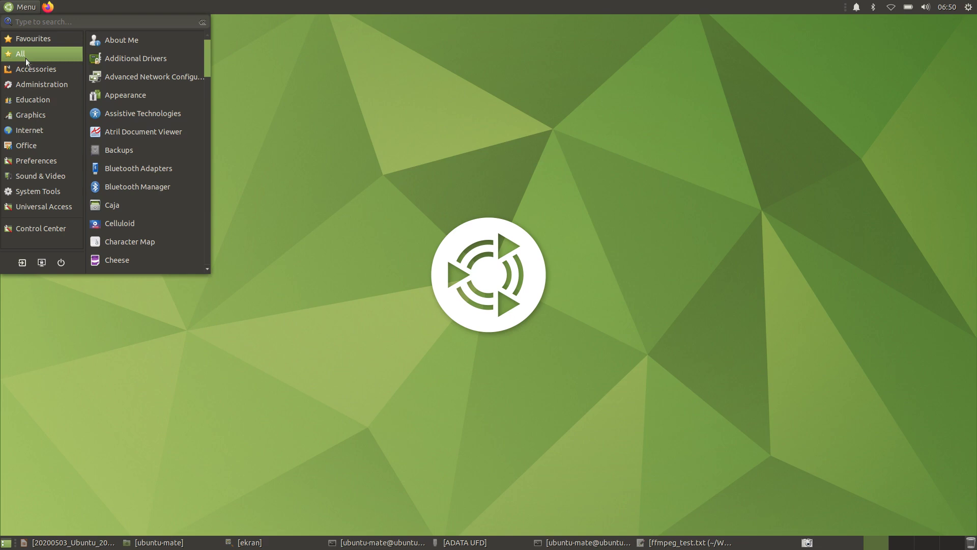
mouse_move(37, 135)
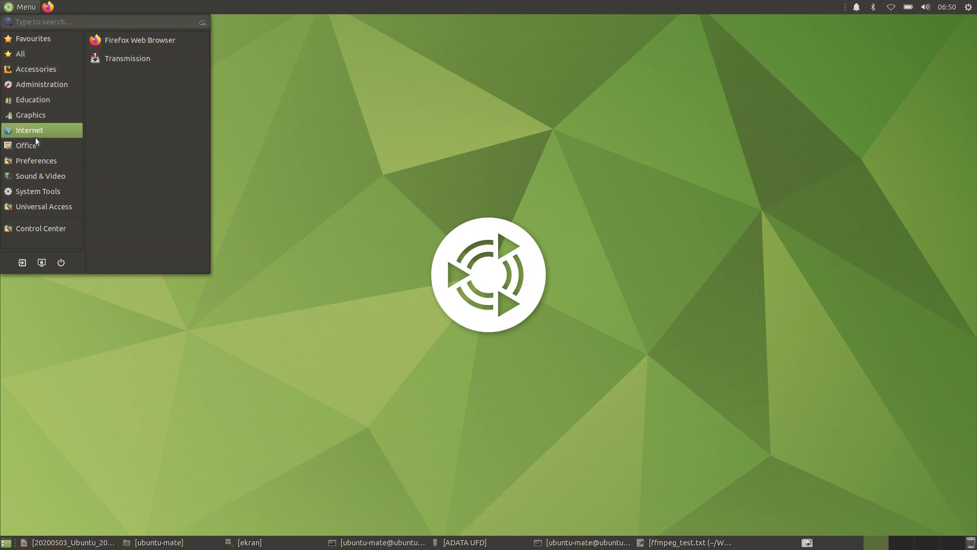
mouse_move(36, 160)
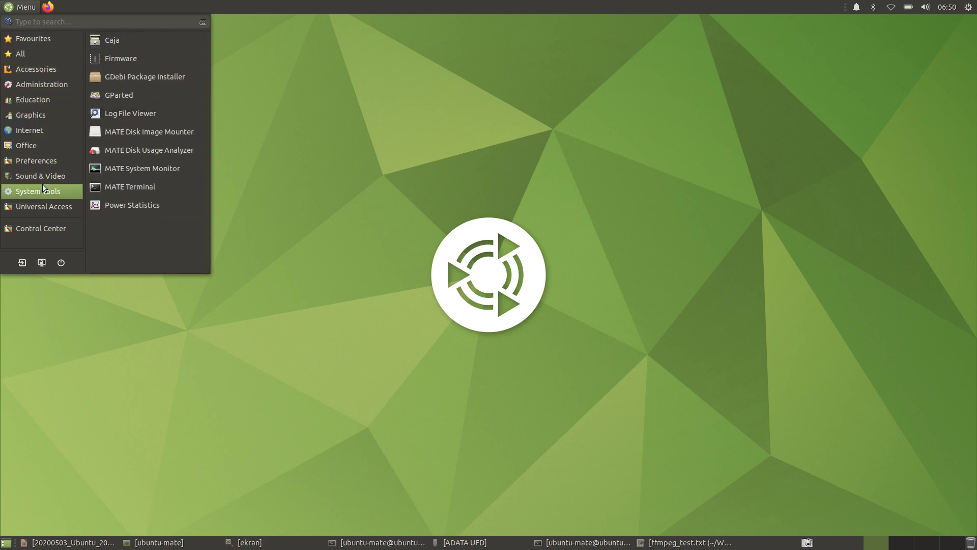
mouse_move(42, 202)
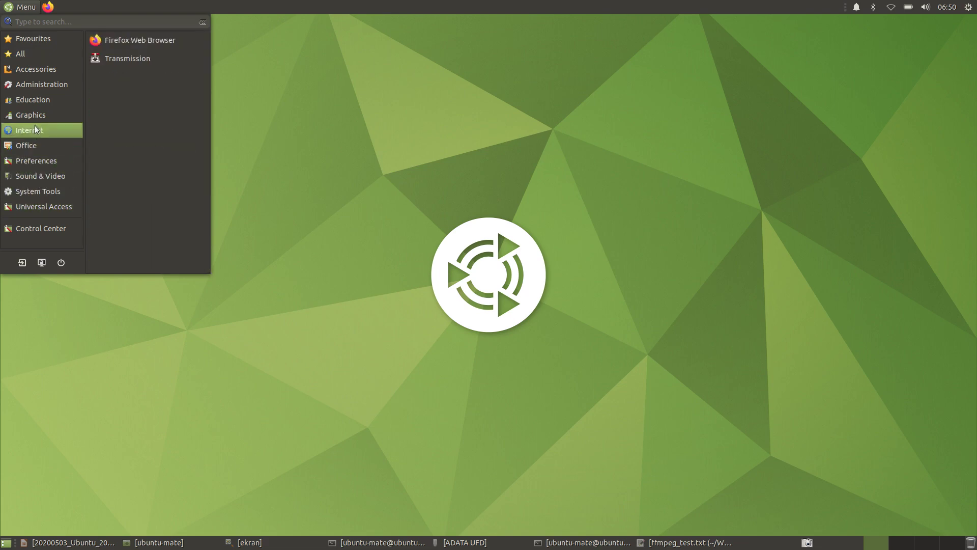
mouse_move(34, 87)
mouse_move(29, 113)
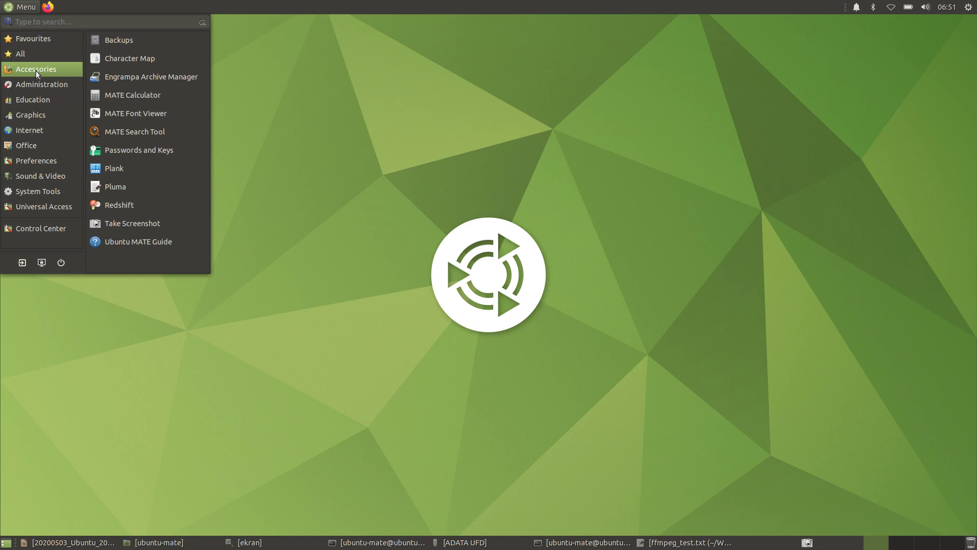
left_click(358, 61)
right_click(358, 61)
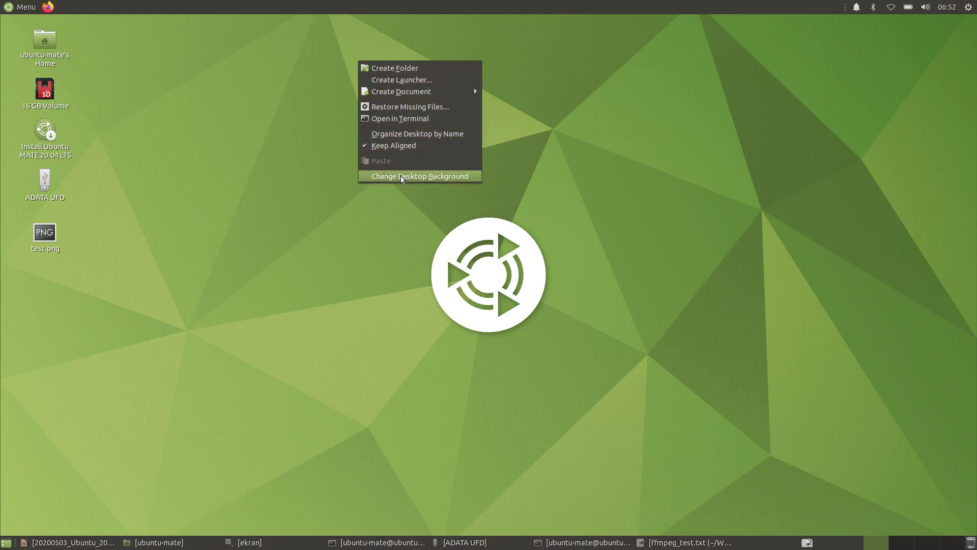
left_click(165, 108)
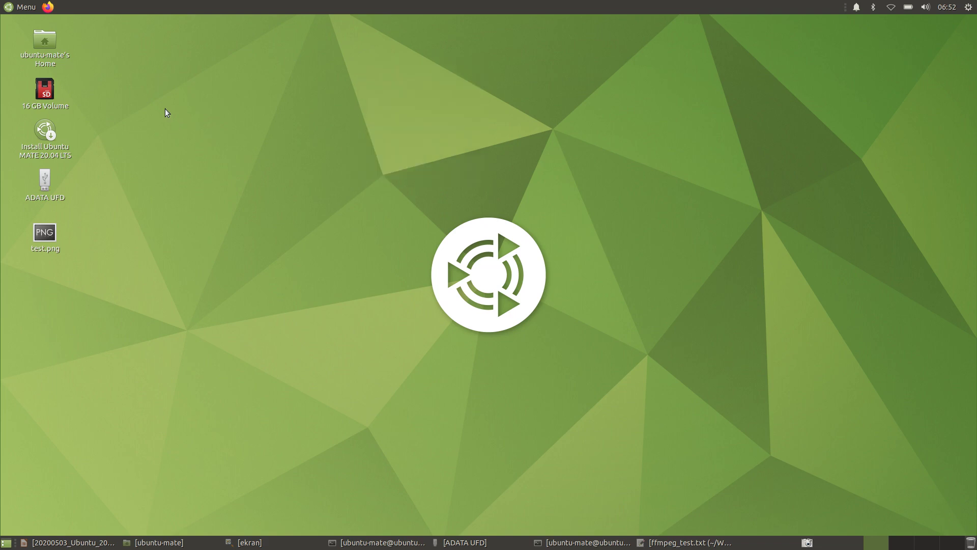
Search the applications for "fil" and add a File Management launcher to the window-list panel.
left_click(11, 9)
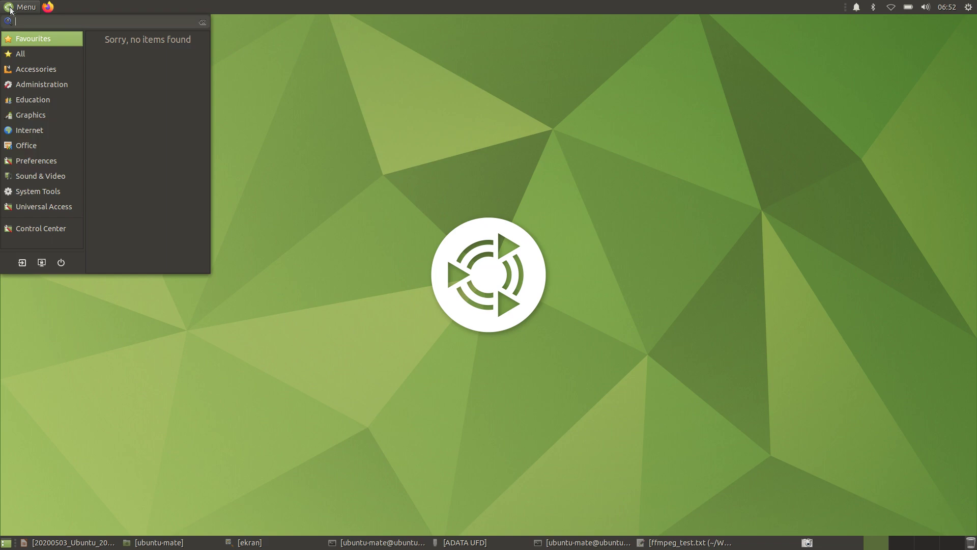
type("fil")
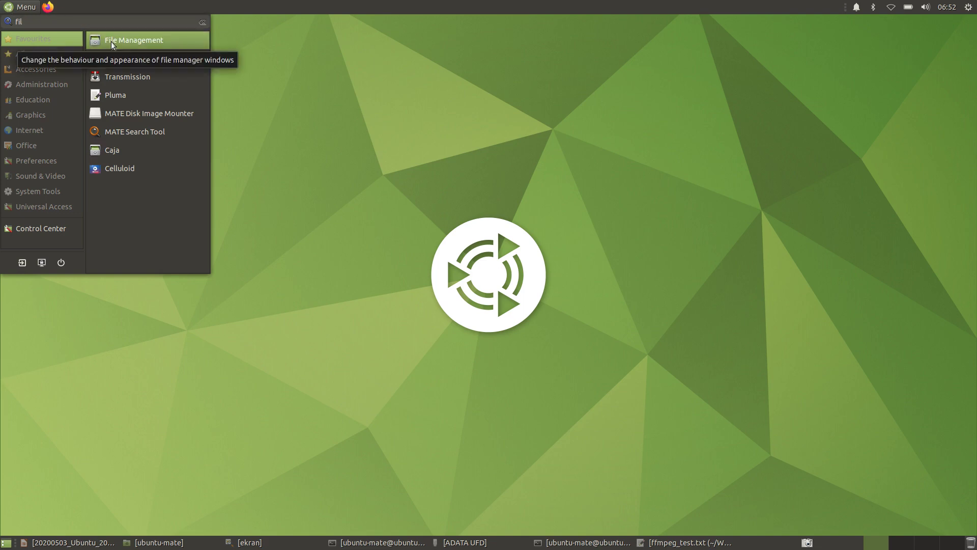
left_click_drag(100, 38, 843, 544)
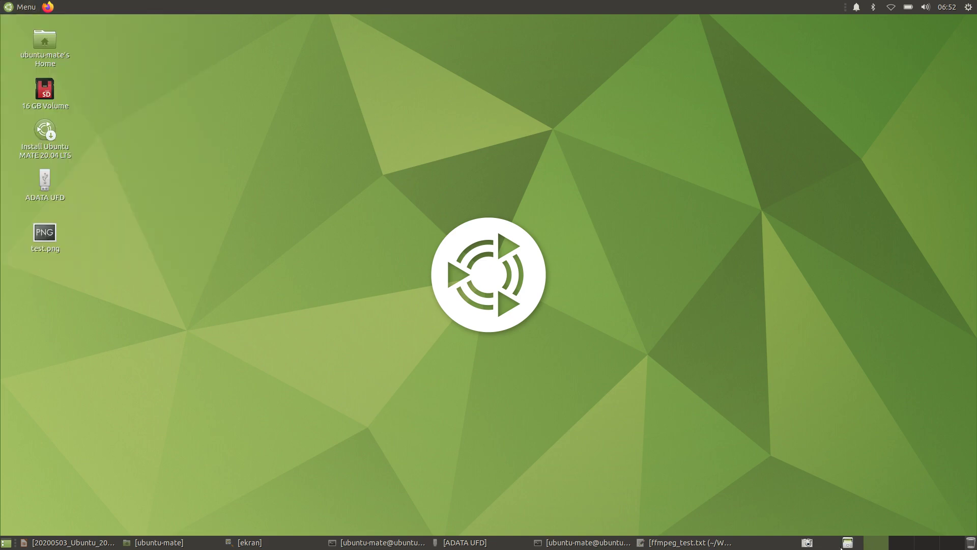
Examine the File Management Preferences, including list columns, preview, media and extensions, with the home folder open alongside.
left_click(846, 542)
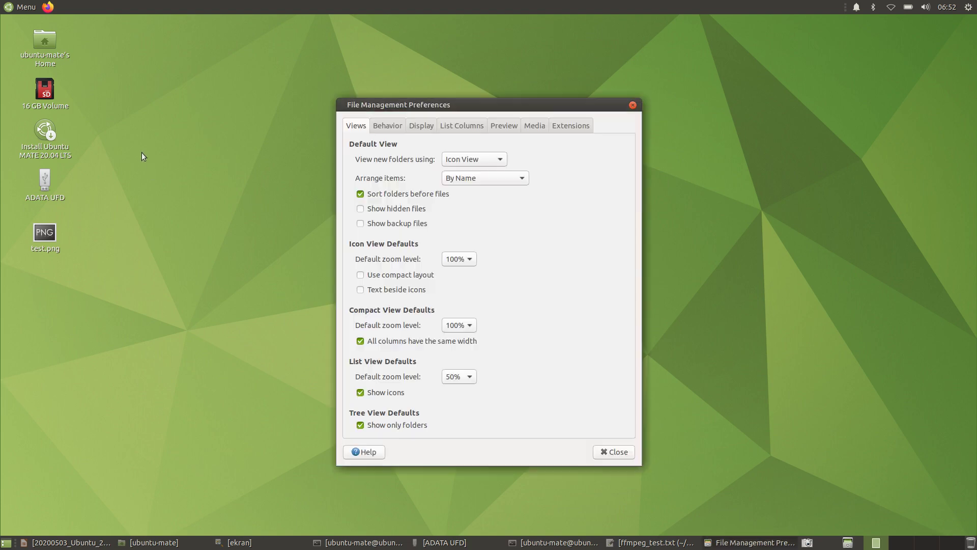
double_click(44, 39)
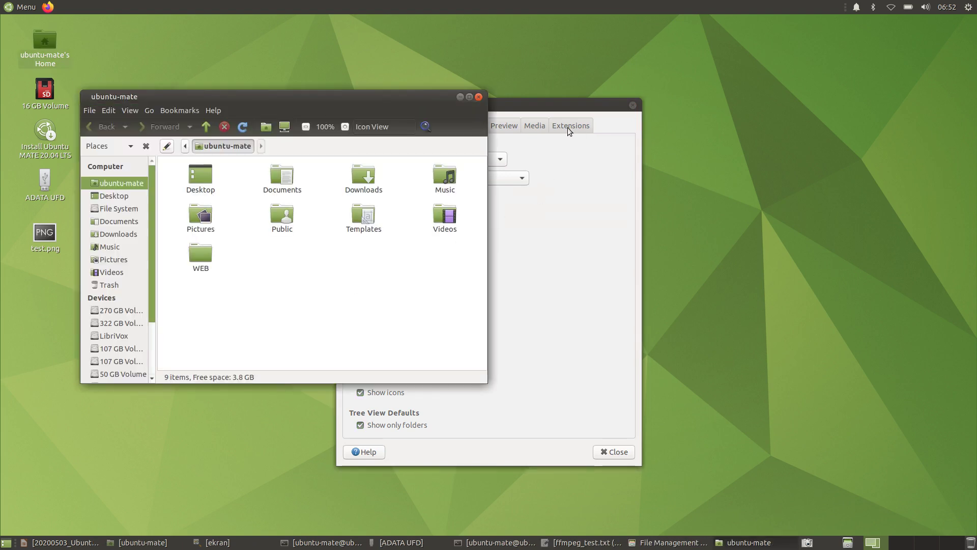
left_click_drag(533, 111, 690, 72)
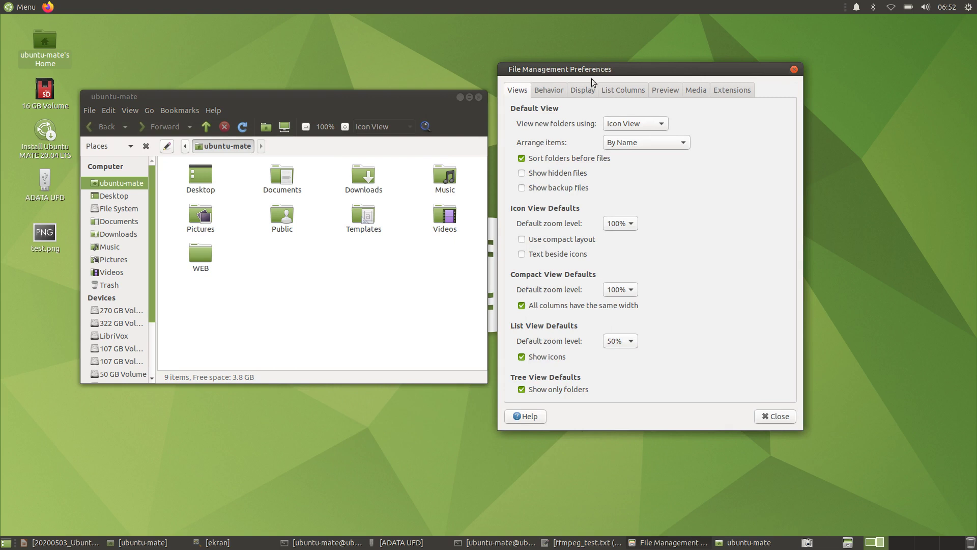
left_click(555, 93)
left_click(603, 93)
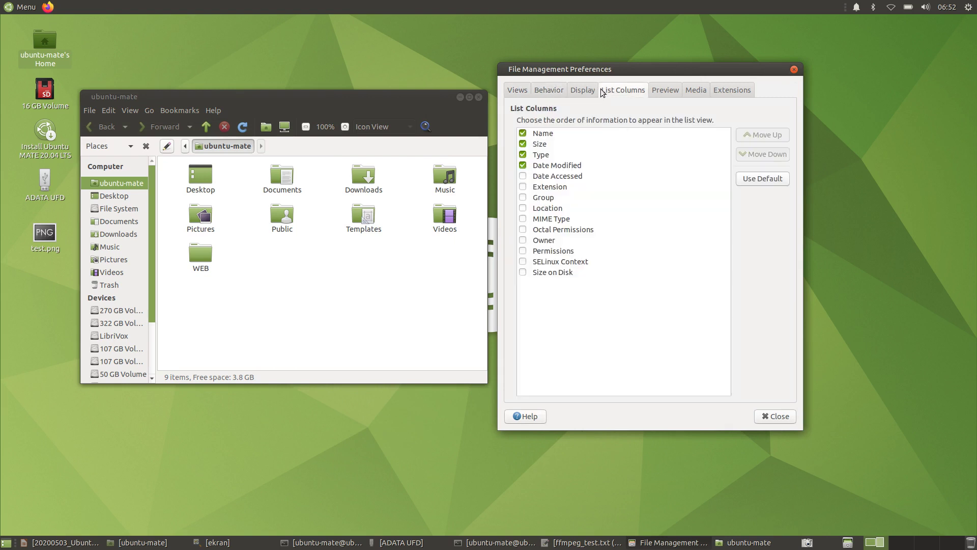
left_click(664, 93)
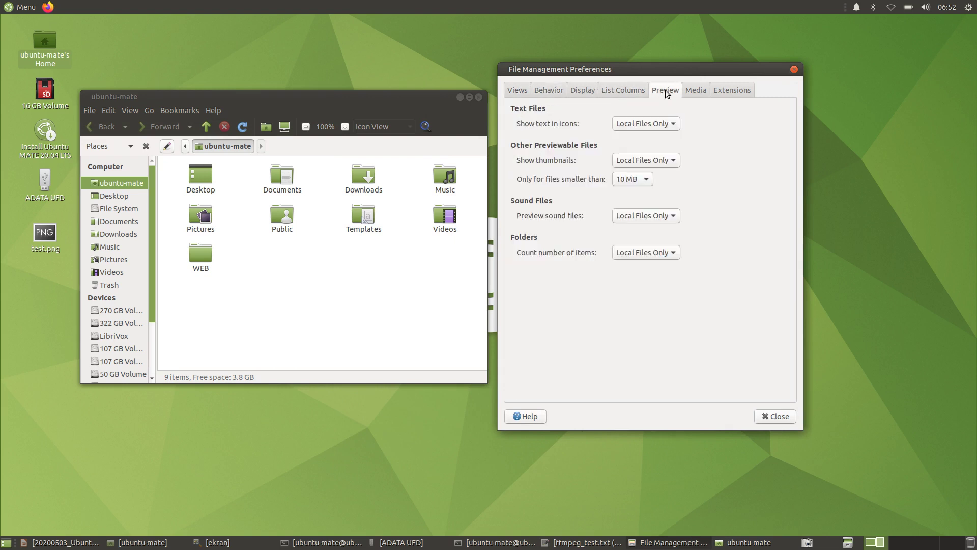
left_click(697, 93)
left_click(741, 93)
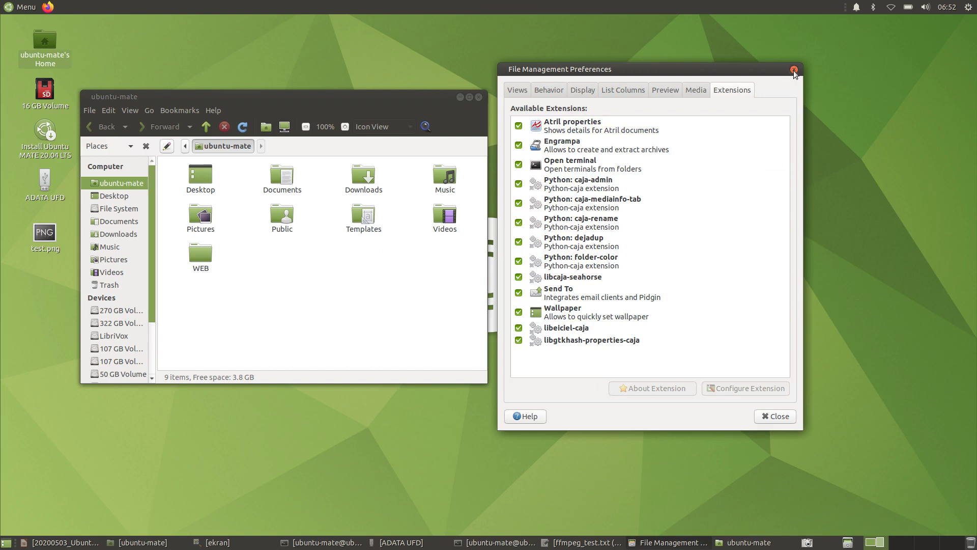
key("Escape")
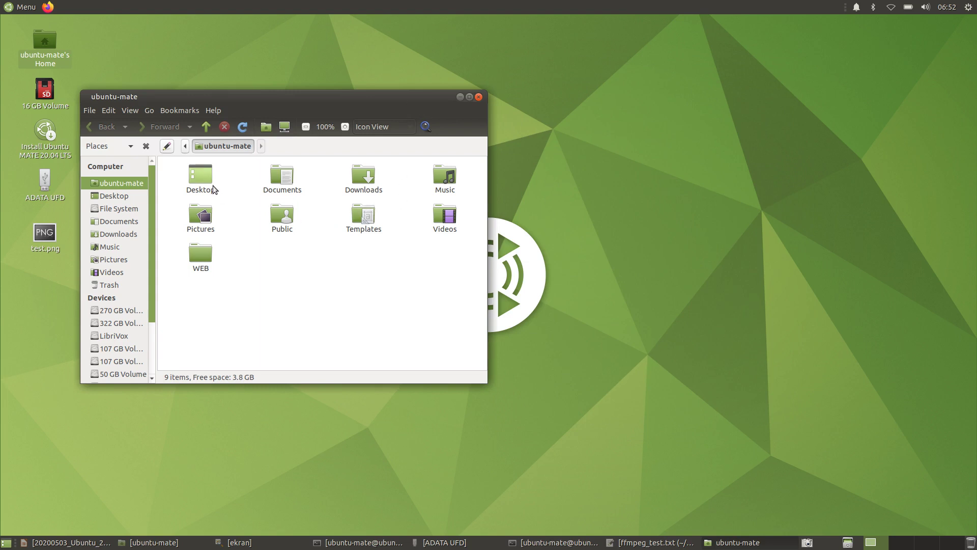
double_click(197, 209)
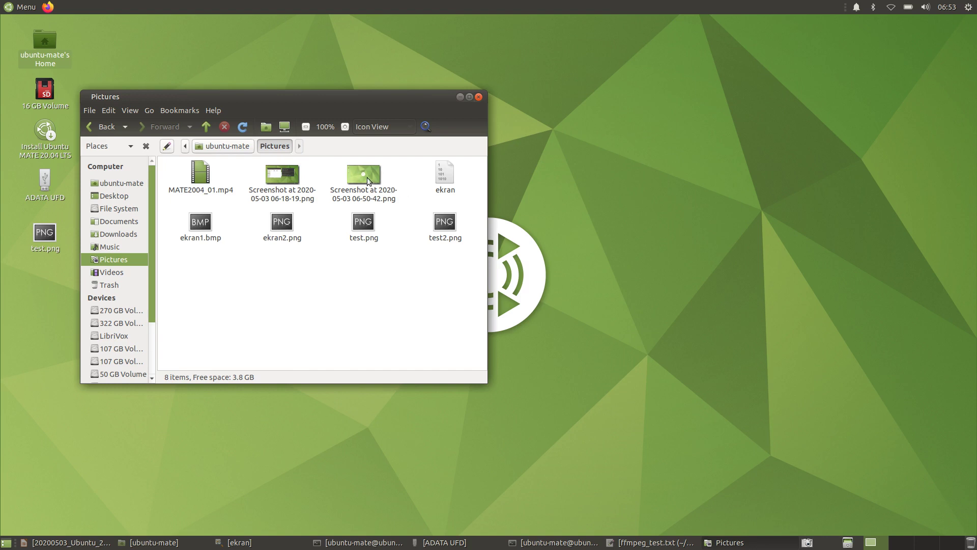
left_click(290, 178)
double_click(289, 177)
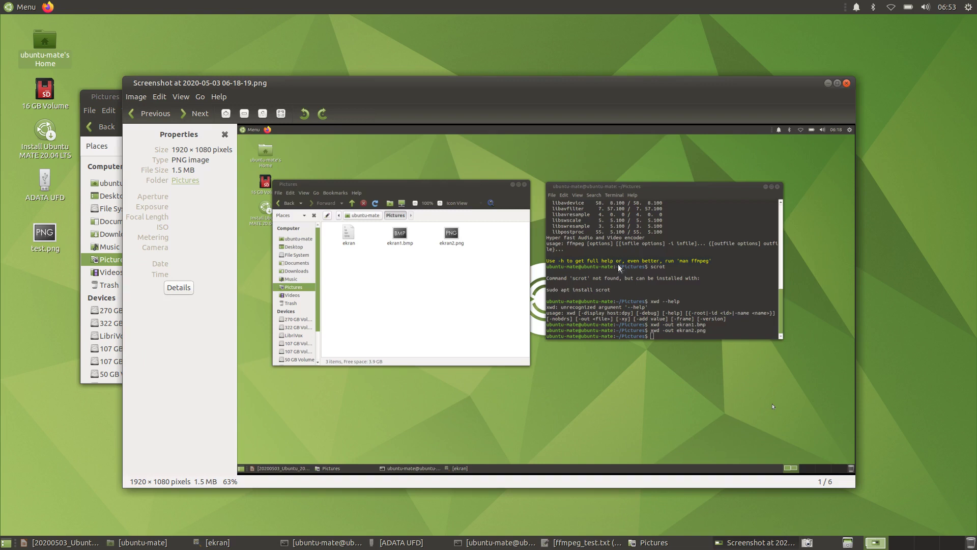
left_click(195, 114)
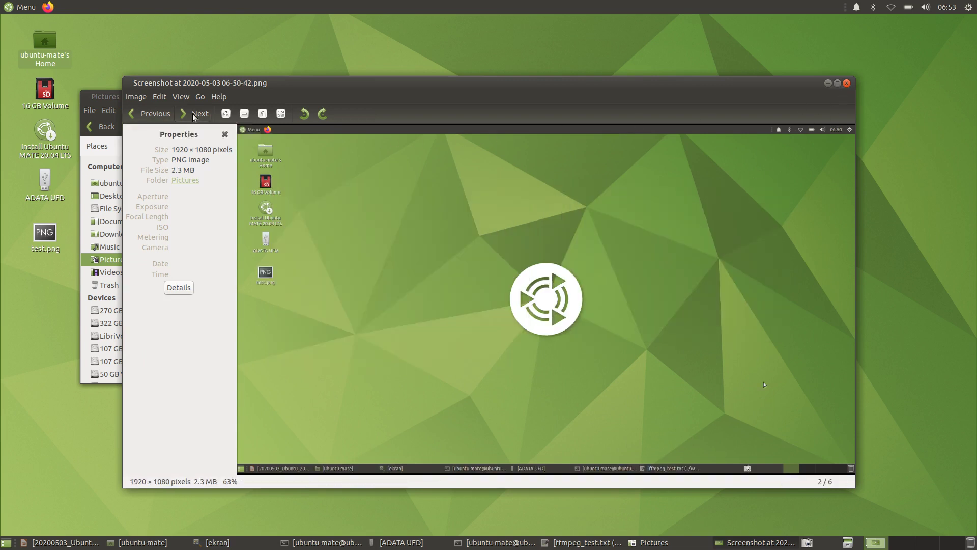
left_click(193, 114)
left_click(193, 114)
left_click(194, 114)
left_click(194, 114)
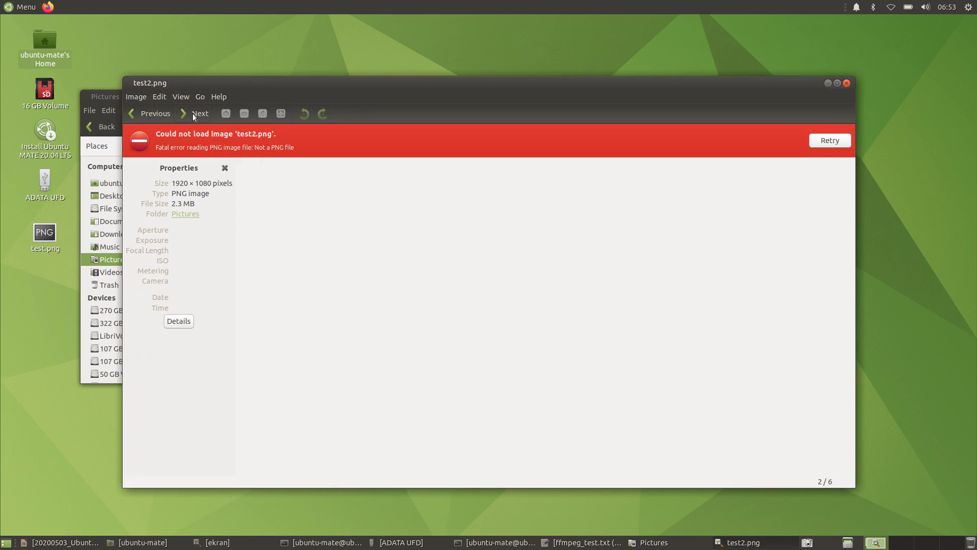
left_click(194, 114)
left_click(193, 115)
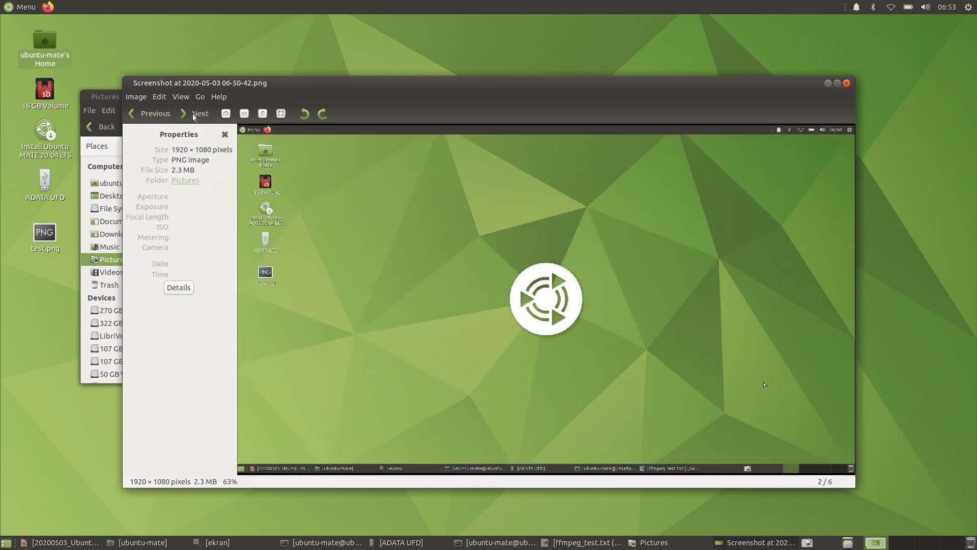
left_click(846, 83)
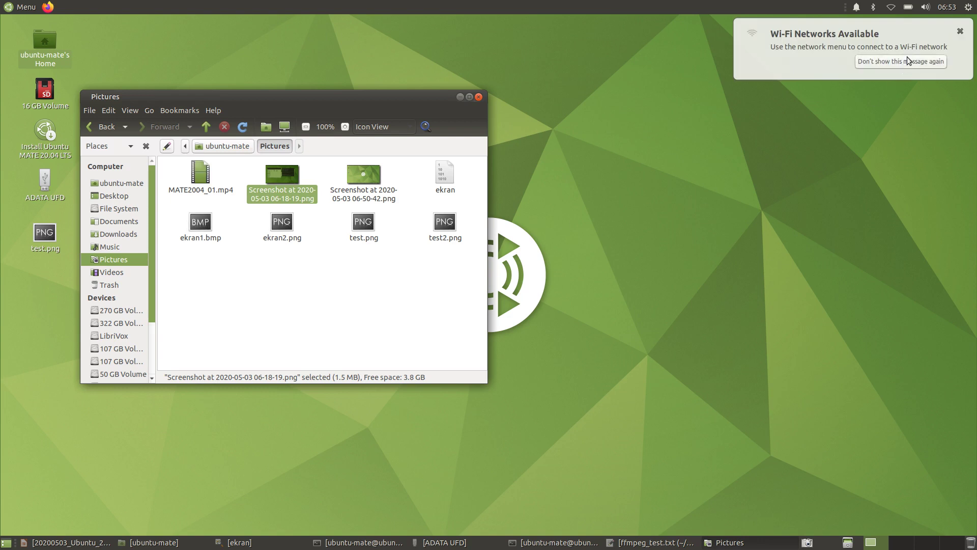
left_click(478, 97)
Open the desktop background settings, widen the window and apply the wallpaper of Earth's city lights at night.
right_click(292, 89)
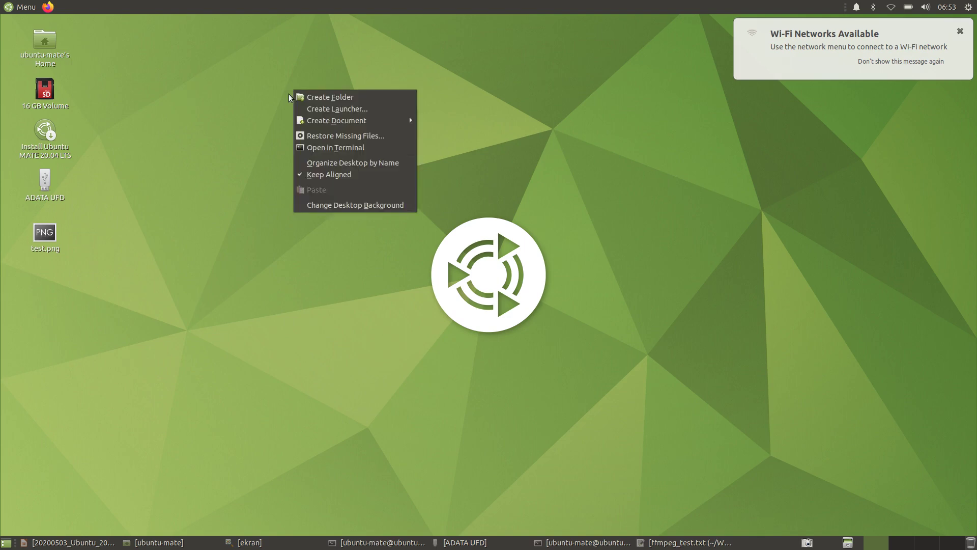
left_click(322, 206)
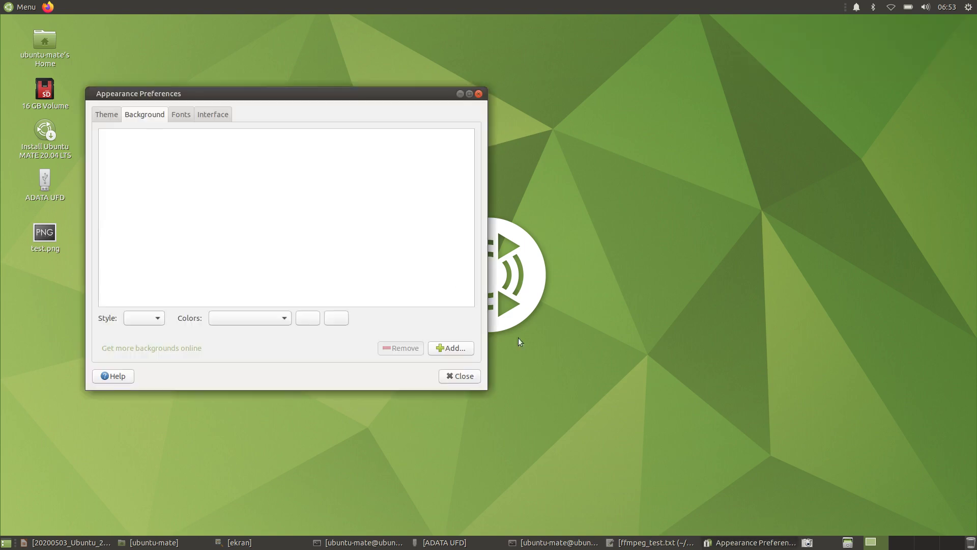
left_click_drag(484, 384, 661, 387)
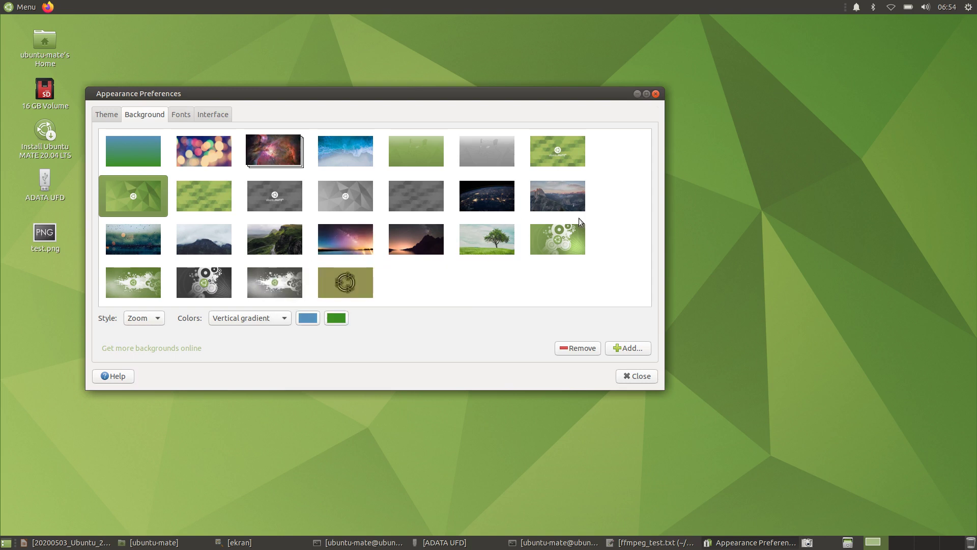
left_click(473, 196)
left_click_drag(520, 94, 511, 463)
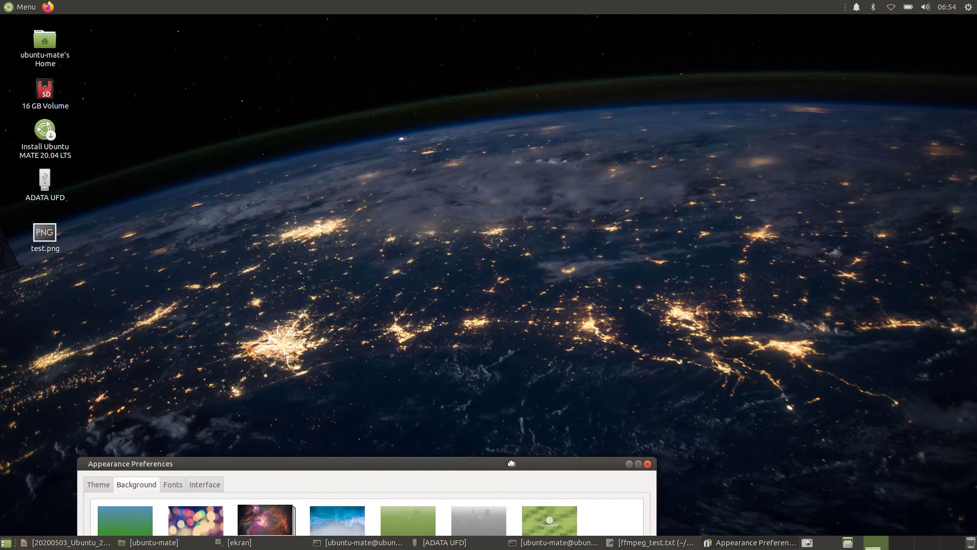
left_click_drag(512, 463, 519, 118)
Try the green valley, nebula, lone tree and ocean wave wallpapers in turn, moving the settings window aside to view them.
left_click(287, 271)
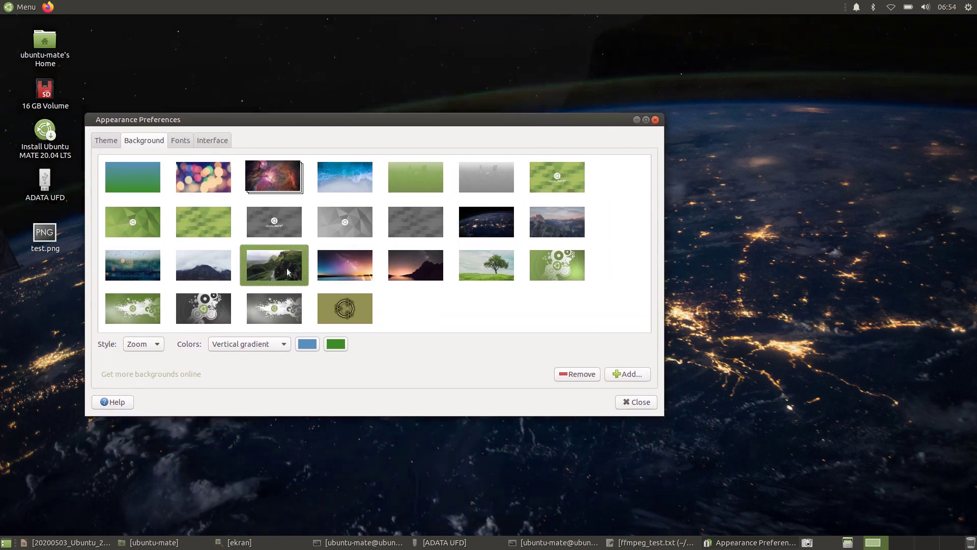
left_click_drag(439, 121, 527, 138)
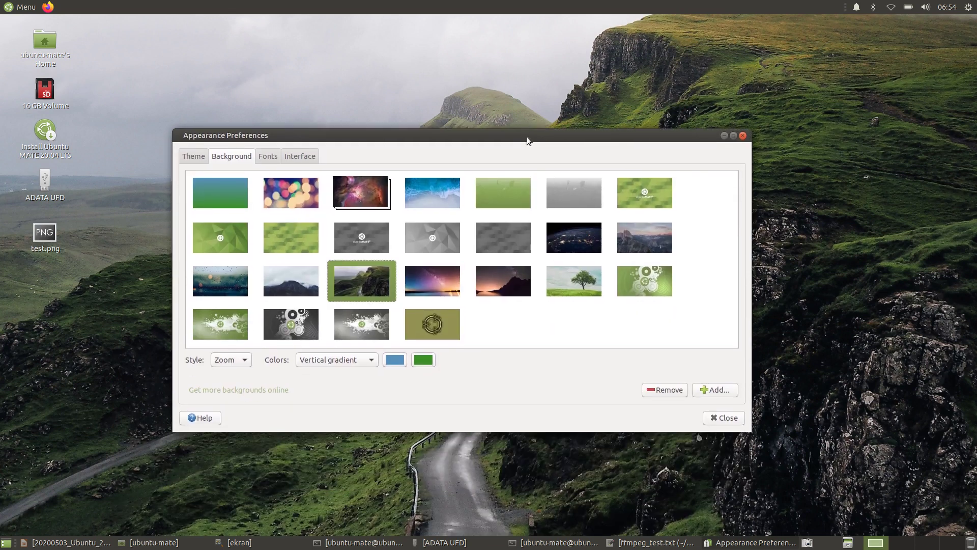
left_click(374, 200)
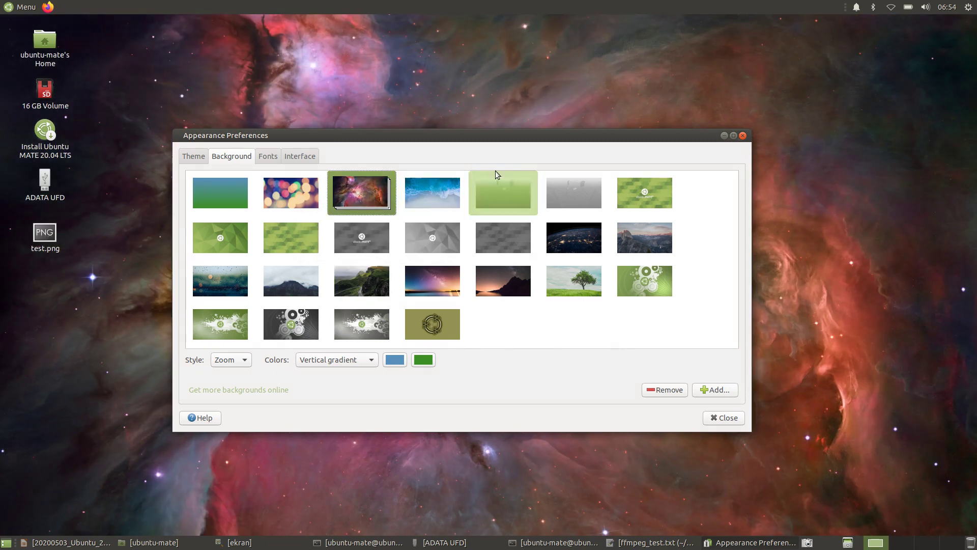
left_click_drag(498, 135, 457, 138)
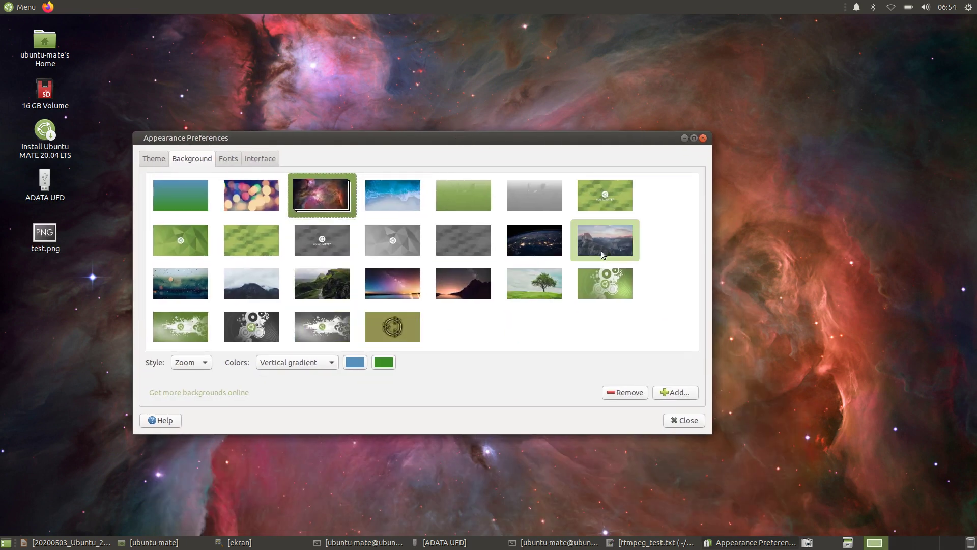
left_click(532, 288)
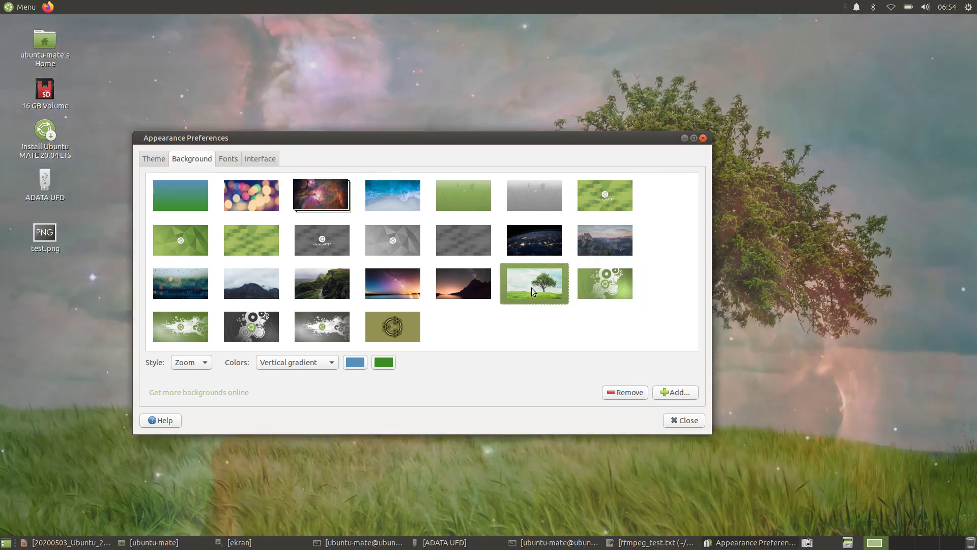
left_click_drag(515, 141, 473, 124)
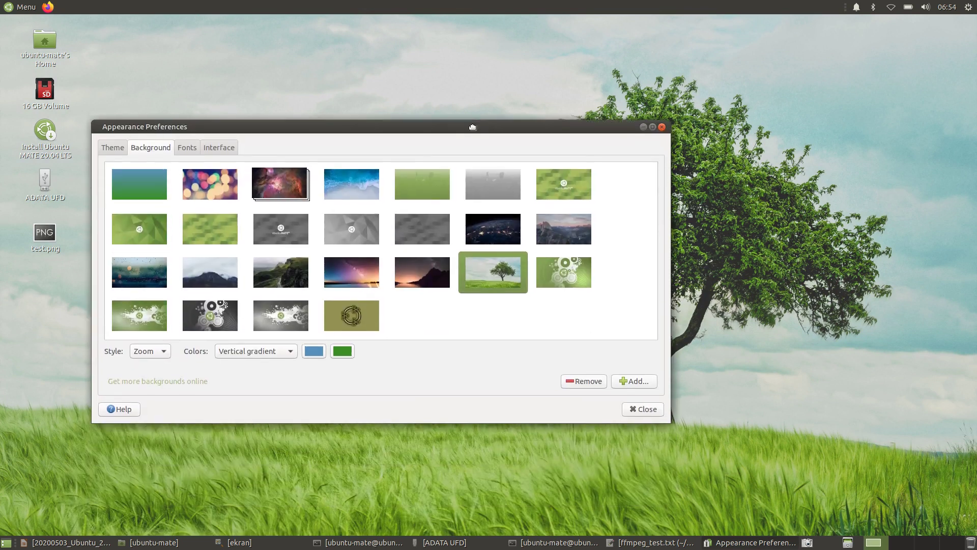
left_click(373, 176)
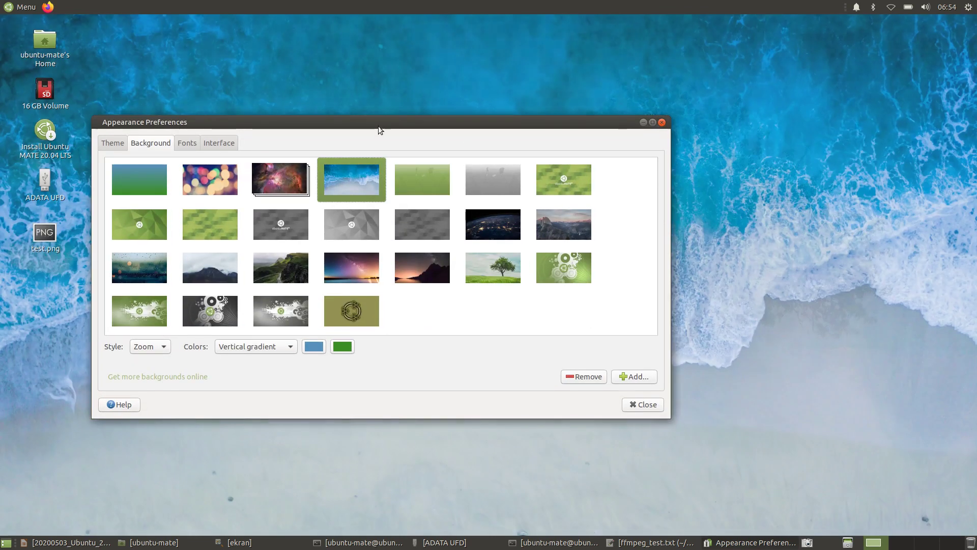
left_click_drag(379, 127, 456, 88)
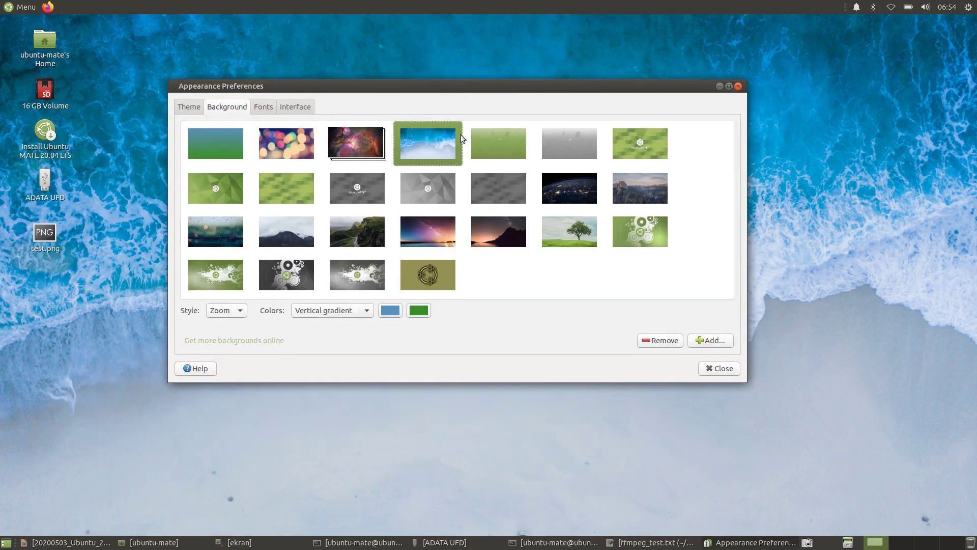
Try the lone tree, Shooting Star Rye, starry mountain lake and rocky valley wallpapers, moving the settings window to view them.
left_click(573, 239)
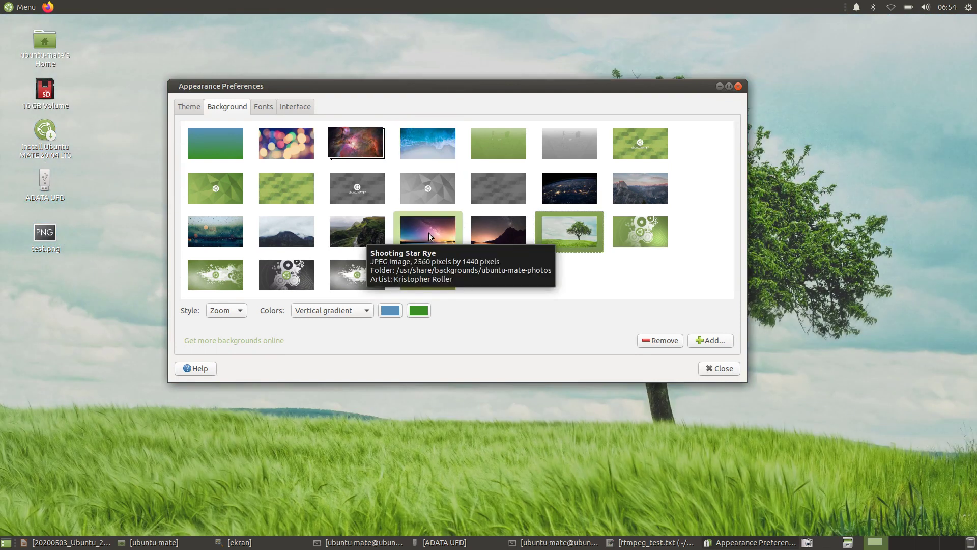
left_click(428, 227)
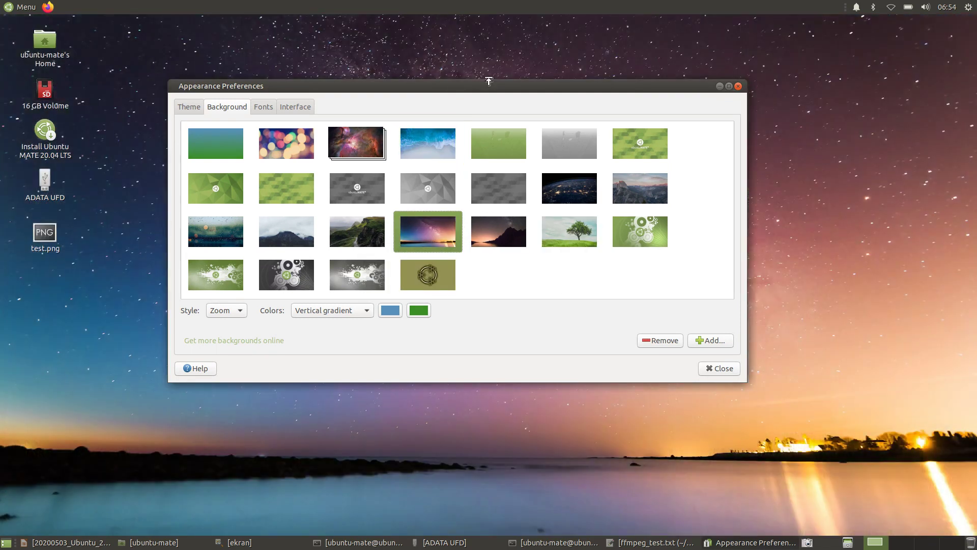
left_click_drag(486, 90, 456, 470)
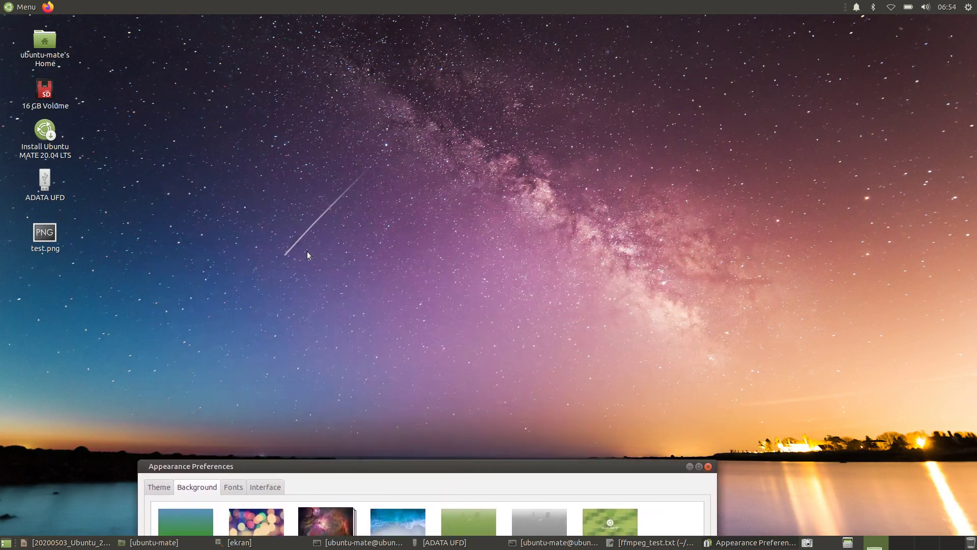
left_click_drag(463, 467, 491, 85)
key("Right")
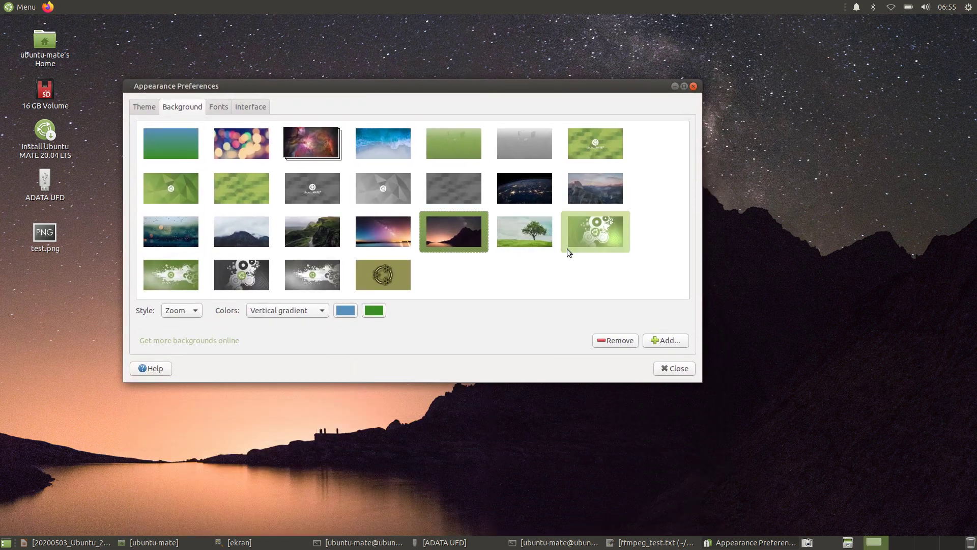
left_click(587, 190)
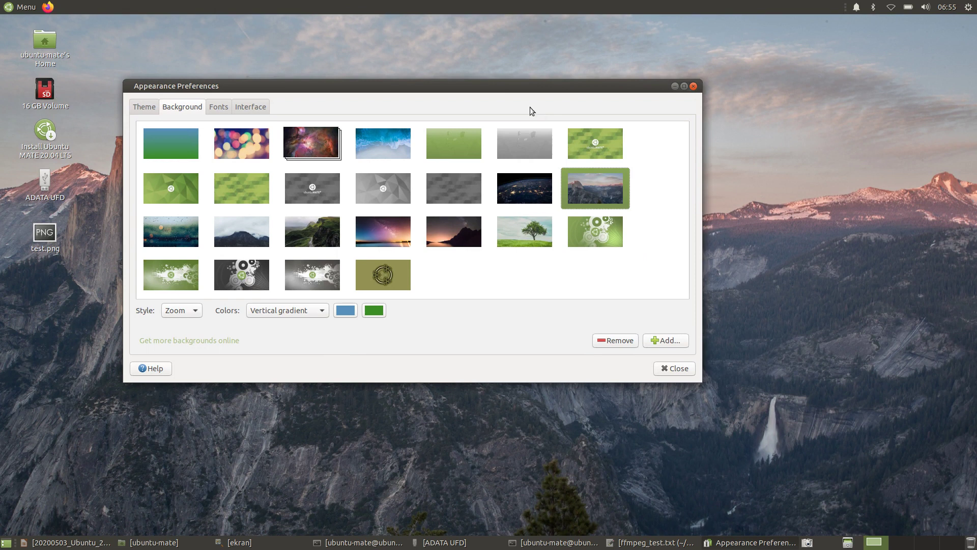
left_click_drag(517, 88, 529, 136)
mouse_move(605, 240)
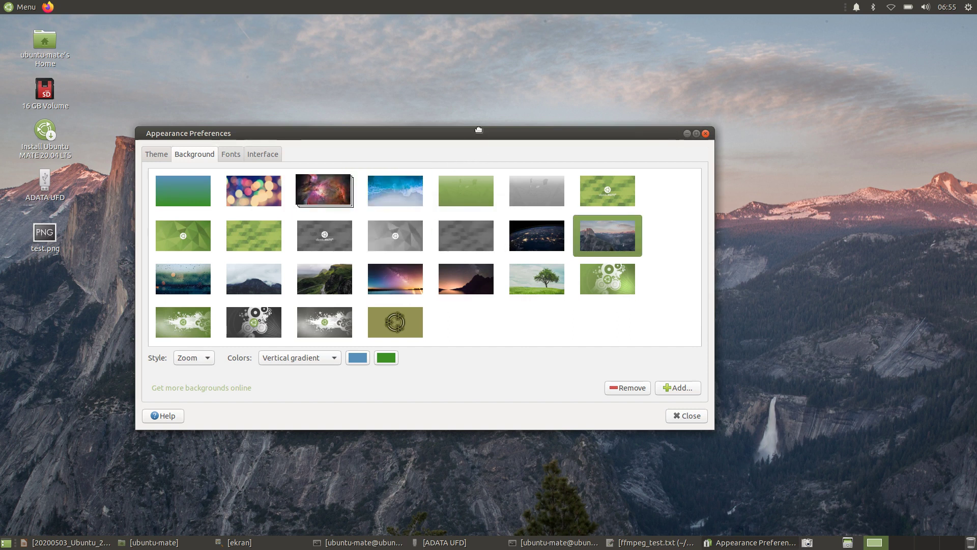
left_click_drag(479, 133, 547, 101)
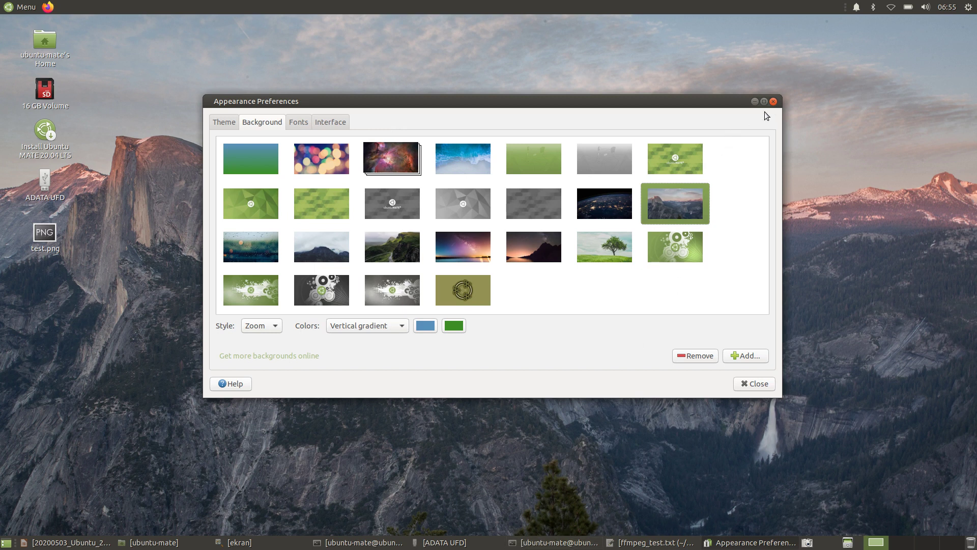
Set the lone tree in a green field as the desktop wallpaper and close the appearance settings.
left_click(615, 249)
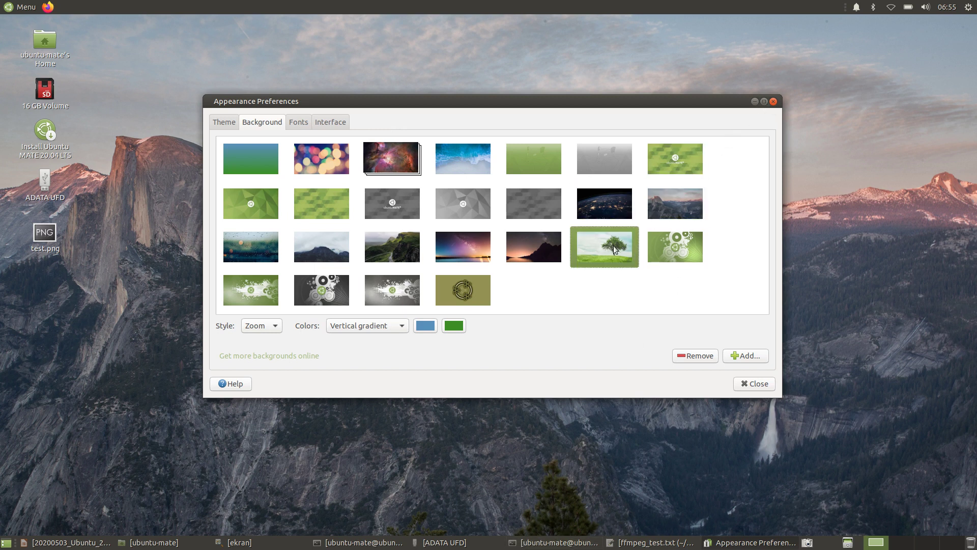
left_click(774, 102)
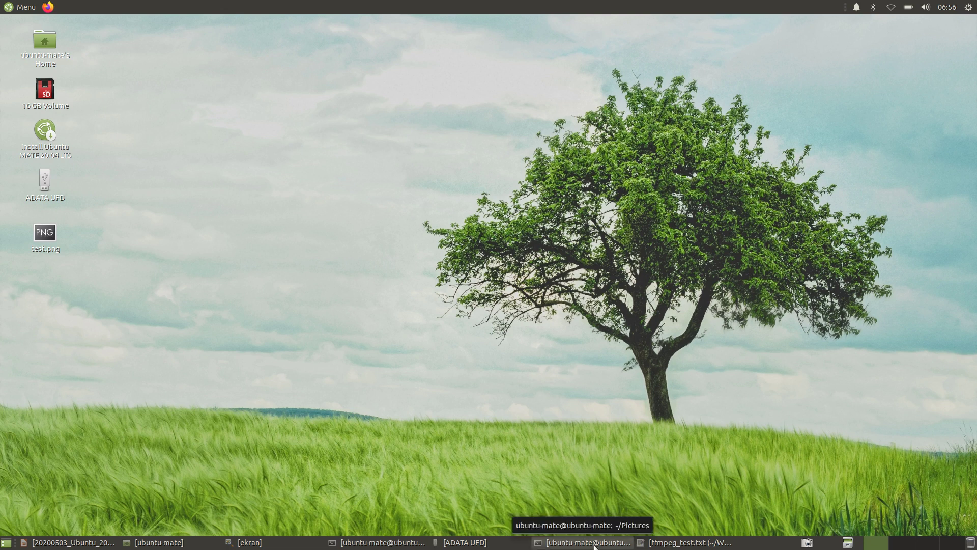
Browse the applications menu through the Education, Graphics, Office and Preferences categories, looking over the full Preferences list.
left_click(4, 7)
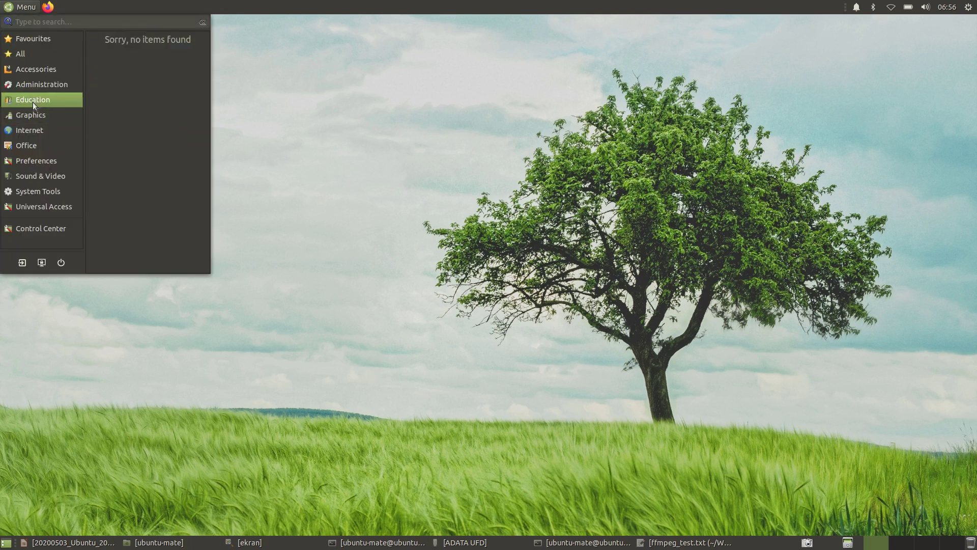
mouse_move(36, 111)
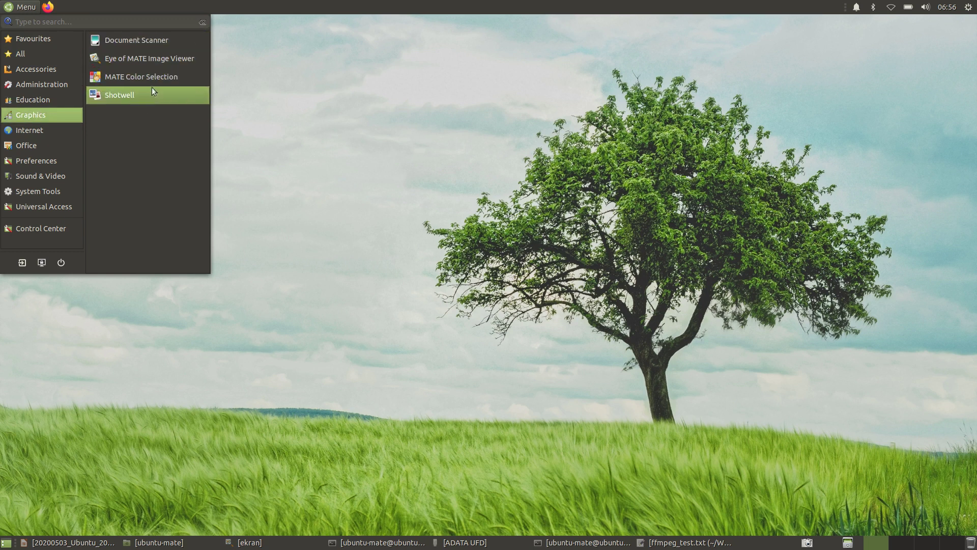
mouse_move(49, 136)
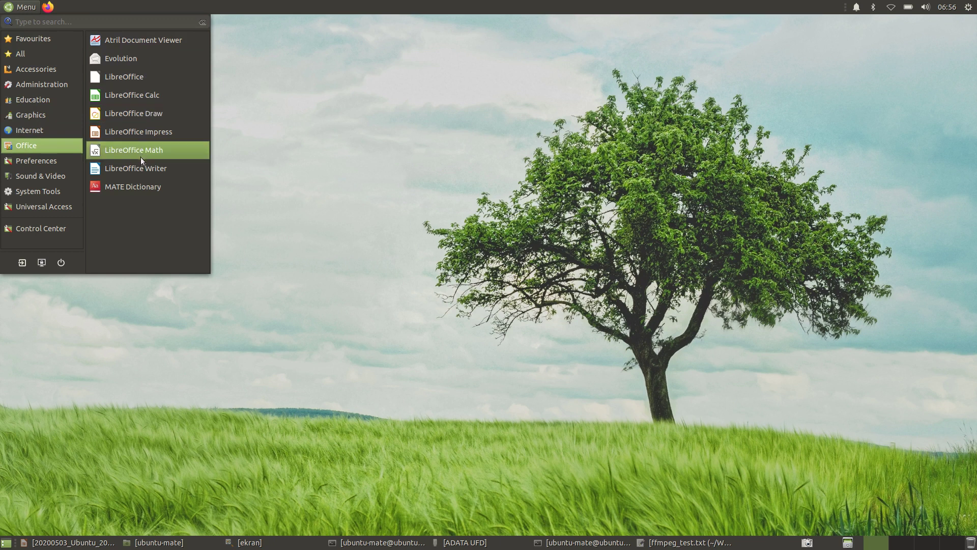
mouse_move(63, 164)
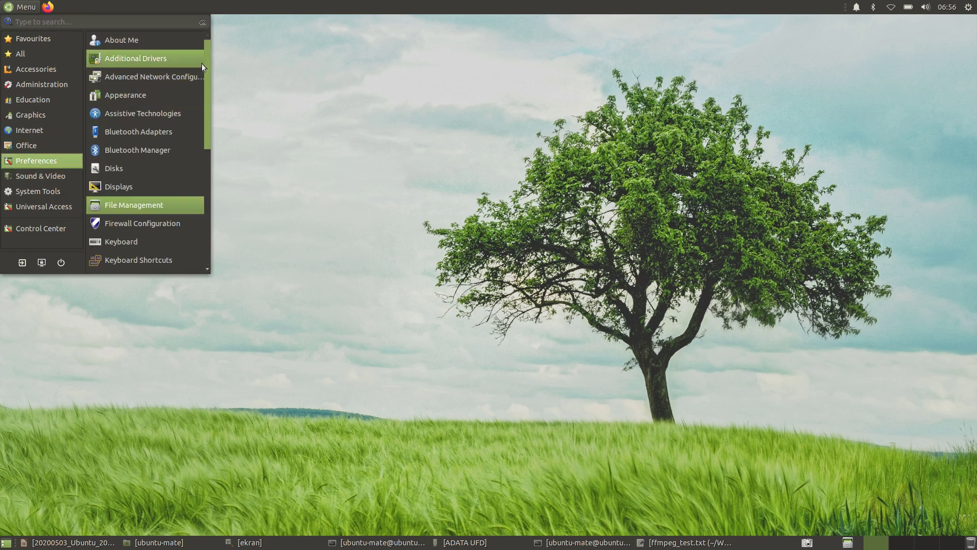
scroll(206, 127, "down", 2)
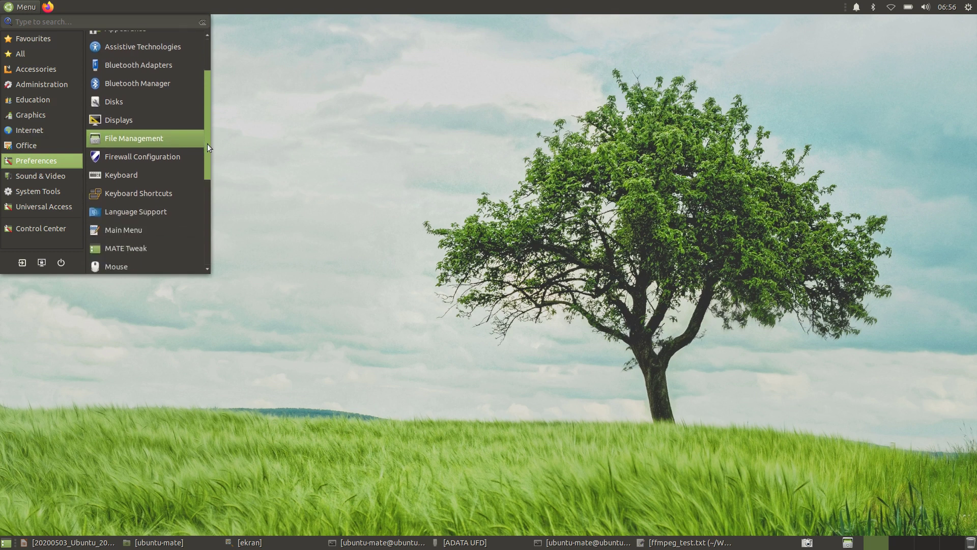
left_click_drag(207, 130, 222, 227)
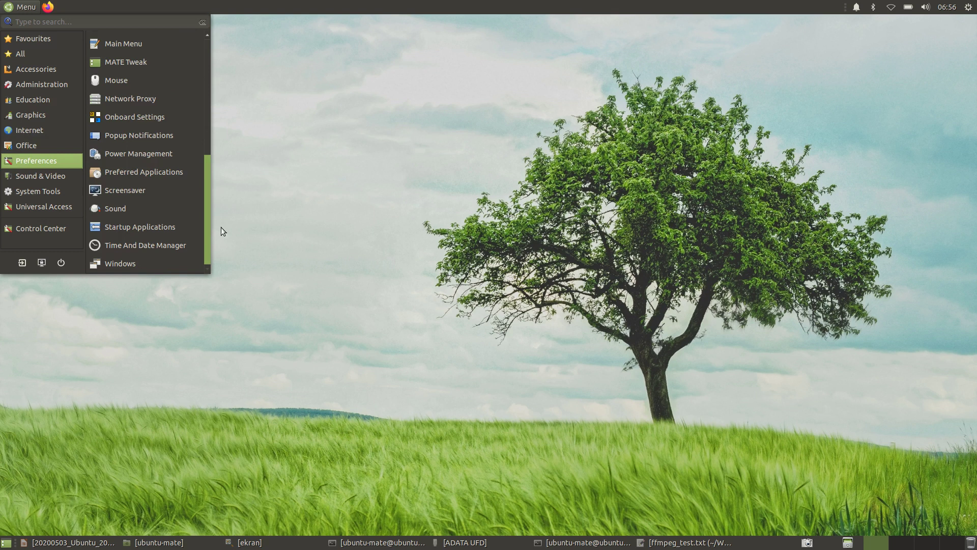
scroll(132, 65, "up", 2)
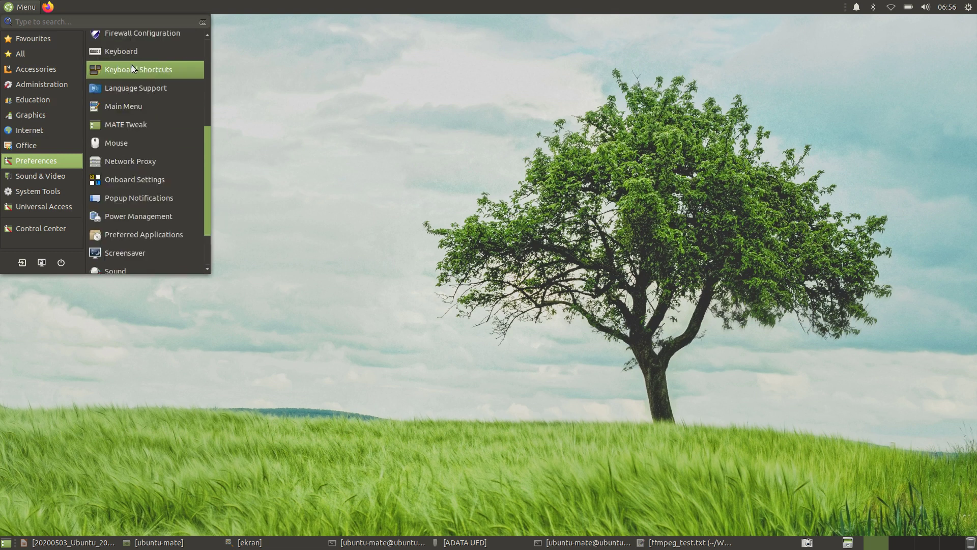
Launch Cheese from the Sound & Video category to view the webcam picture, and close it again.
left_click(51, 175)
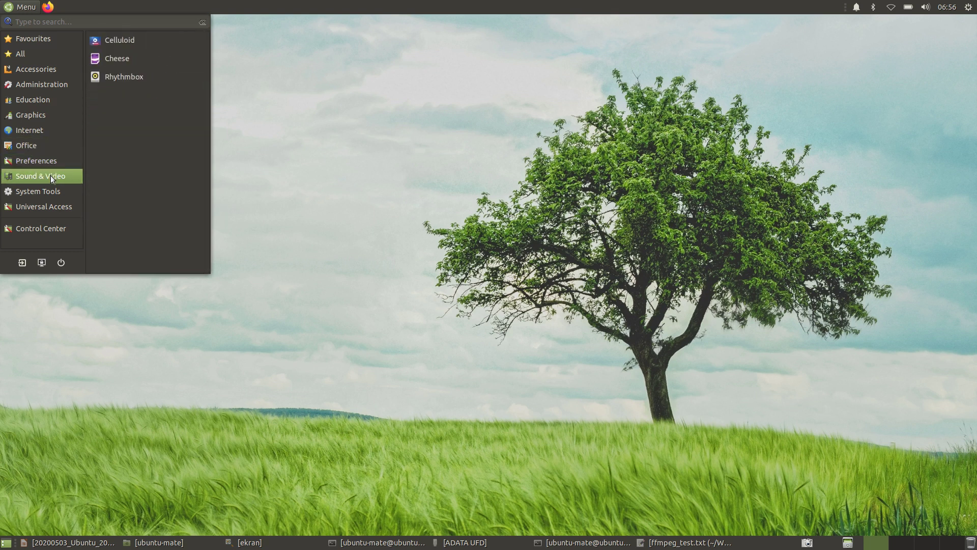
left_click(127, 63)
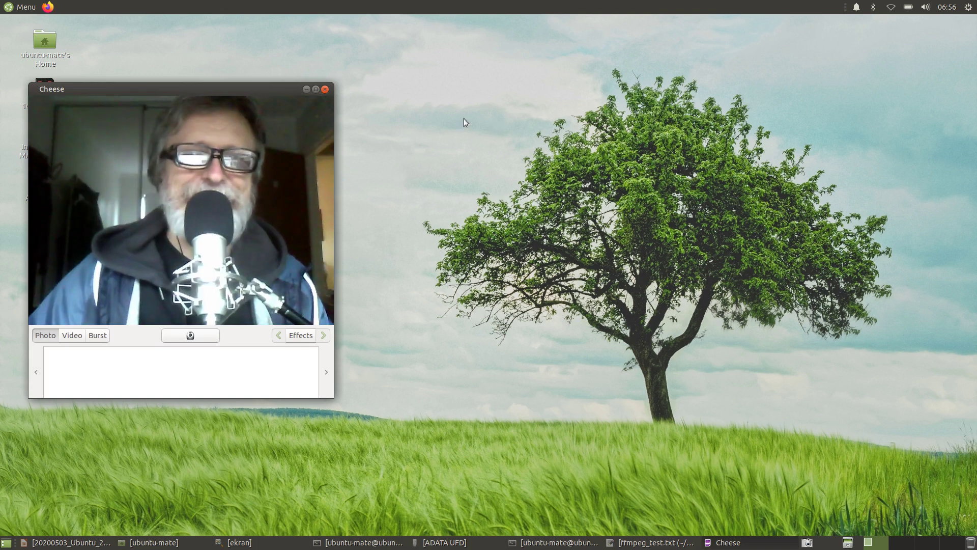
left_click(324, 89)
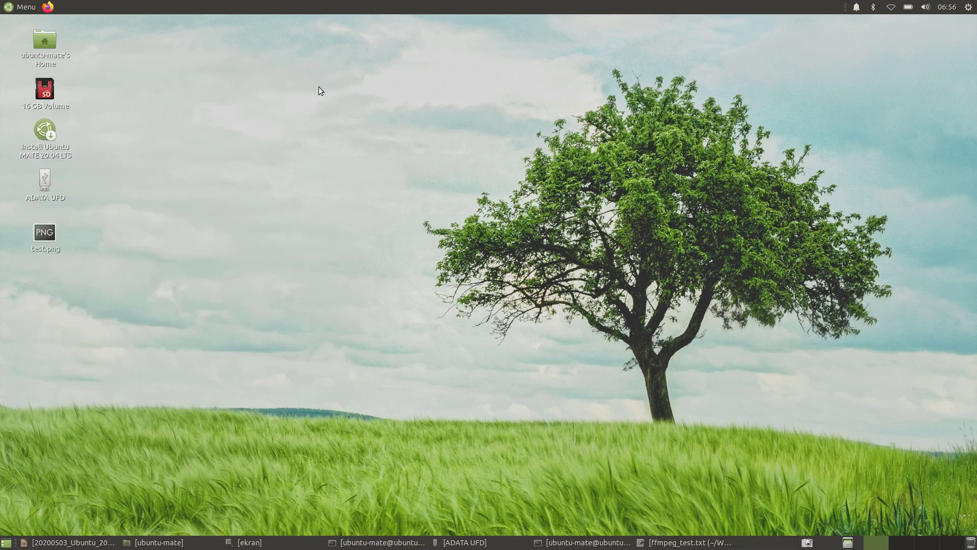
Look through the System Tools and Universal Access categories of the applications menu and dismiss the menu.
left_click(6, 9)
mouse_move(50, 177)
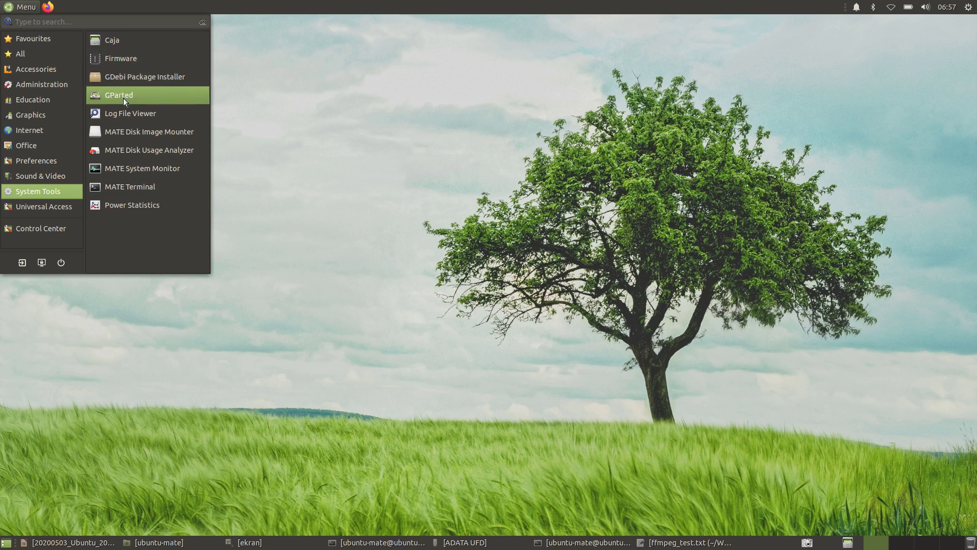
mouse_move(62, 203)
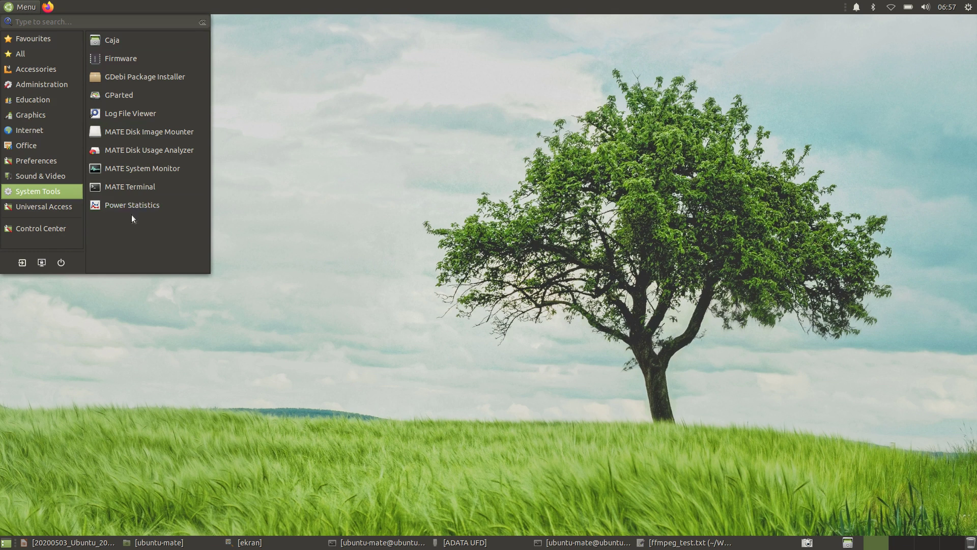
mouse_move(14, 210)
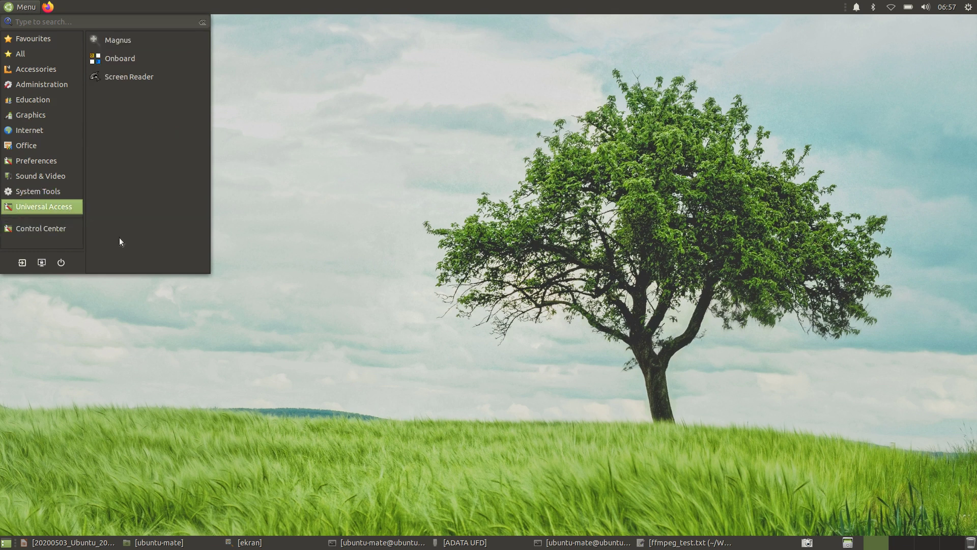
left_click(360, 240)
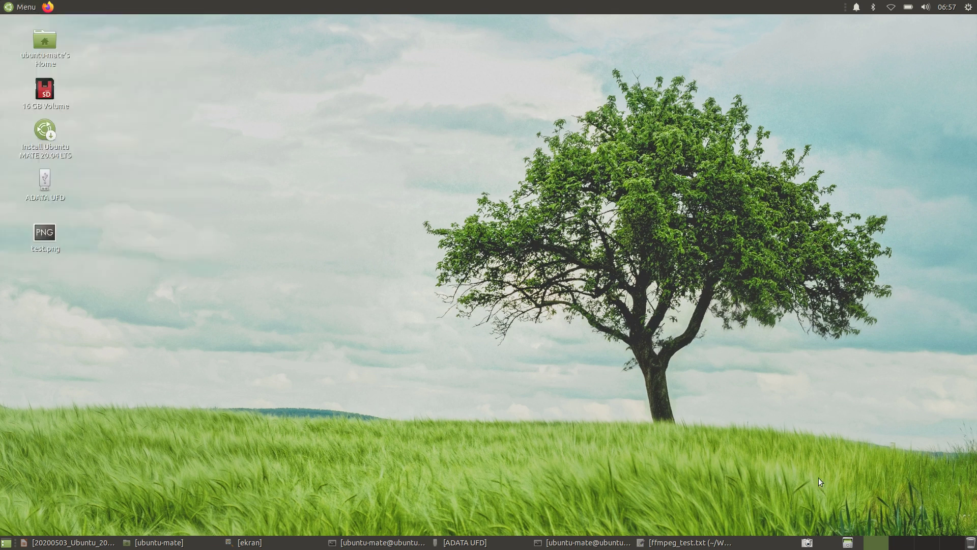
Close the terminal showing the xwd manual page, ending its process, and bring up the terminal recording to MATE2004_01.mp4.
left_click(594, 543)
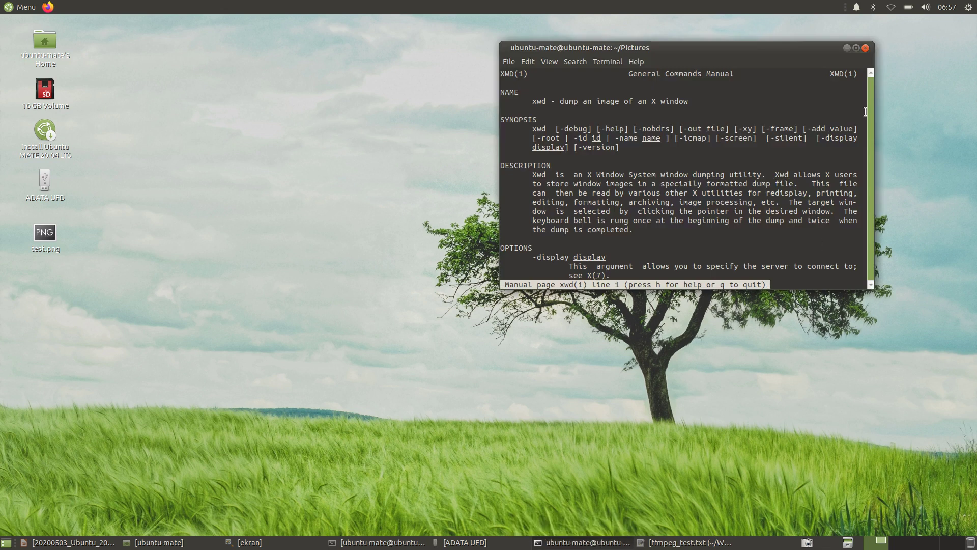
left_click(867, 49)
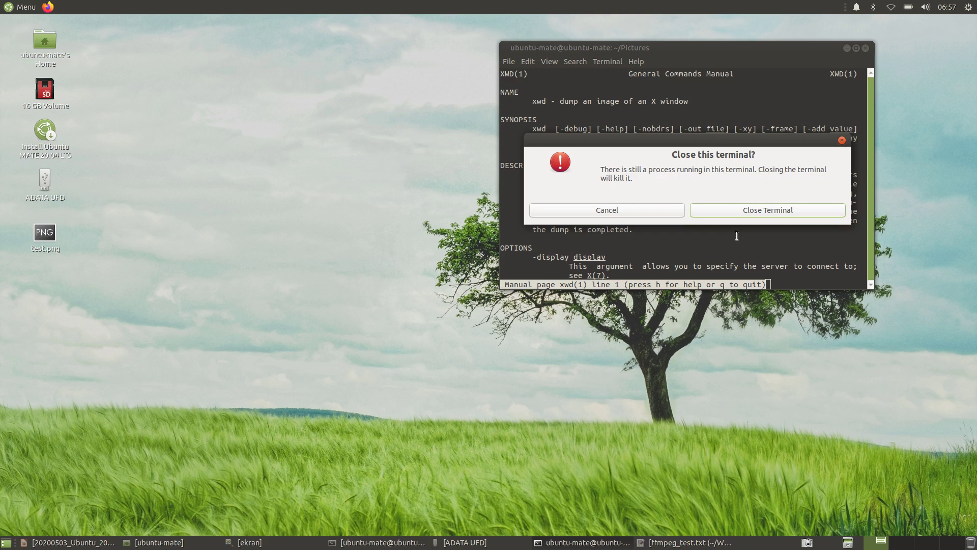
left_click(761, 211)
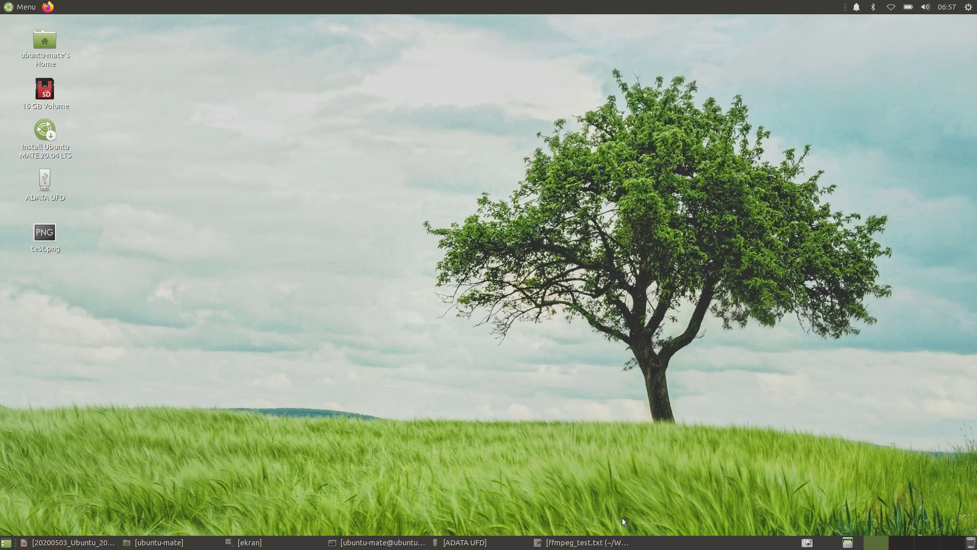
left_click(359, 544)
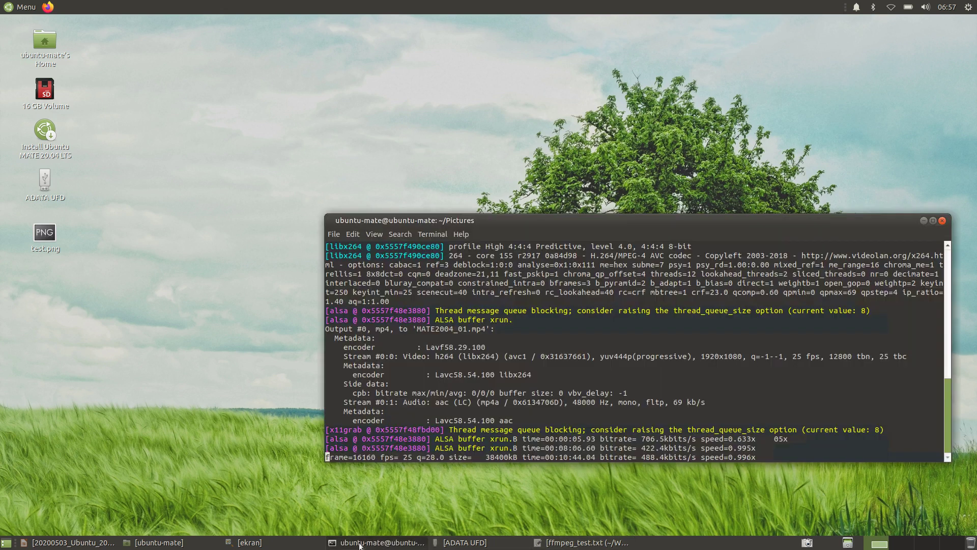